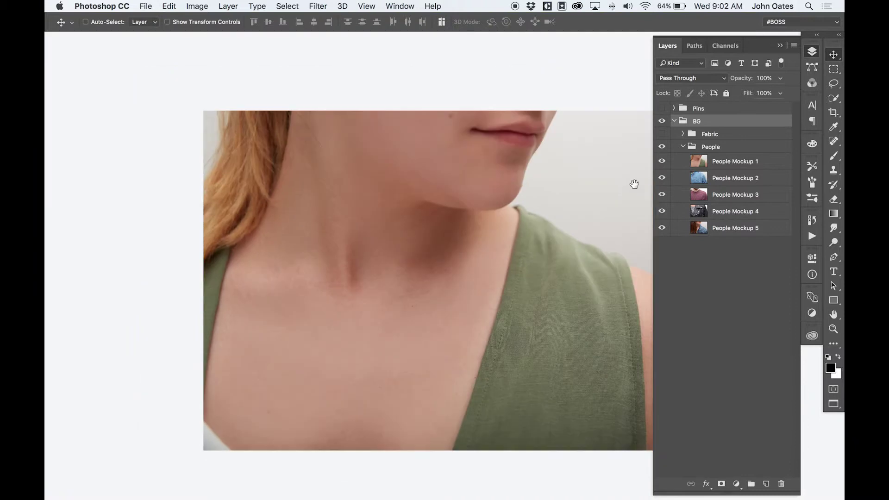
Preview the people backgrounds by hiding People Mockup 1 to 4 in turn and showing them again
{"action": "left_click", "coordinate": [662, 163]}
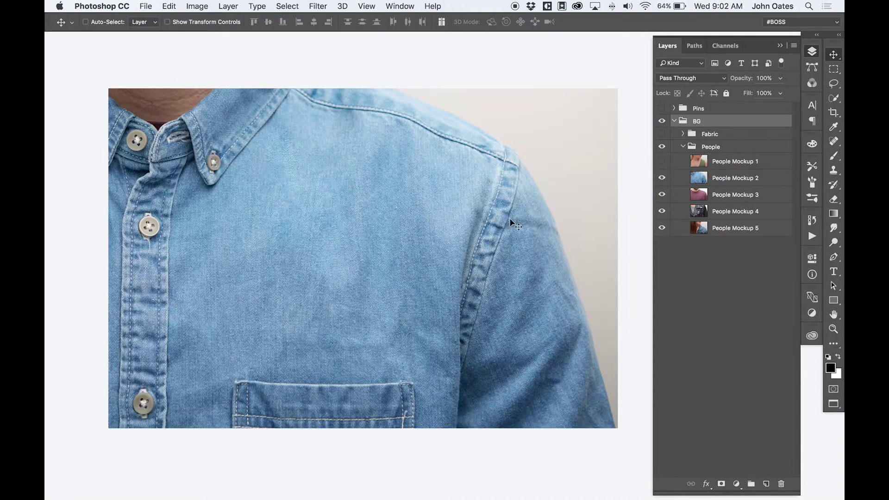
{"action": "left_click", "coordinate": [662, 178]}
{"action": "left_click", "coordinate": [663, 195]}
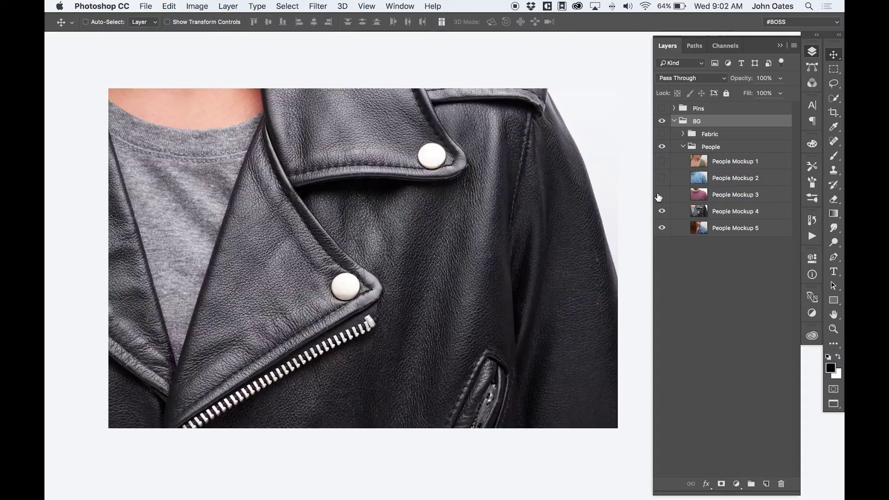
{"action": "left_click", "coordinate": [662, 212]}
{"action": "left_click", "coordinate": [663, 213]}
{"action": "left_click", "coordinate": [663, 195]}
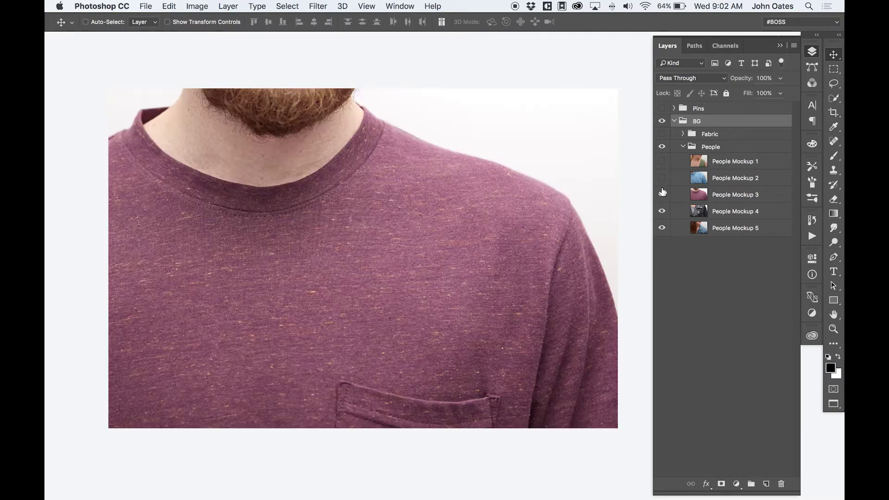
{"action": "left_click", "coordinate": [662, 178]}
{"action": "left_click", "coordinate": [662, 162]}
Show the Fabric background group and the Pins group, collapsing the People and BG groups
{"action": "left_click", "coordinate": [682, 147]}
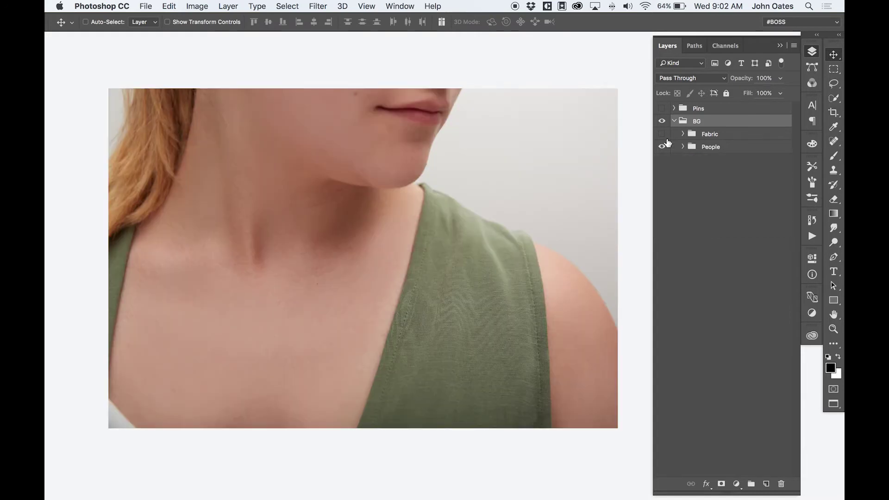
{"action": "left_click", "coordinate": [662, 134]}
{"action": "left_click", "coordinate": [674, 122]}
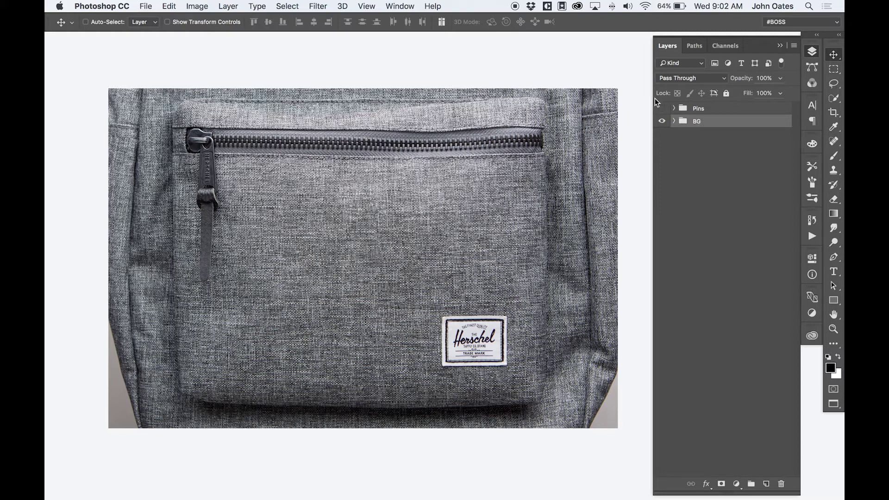
{"action": "left_click", "coordinate": [661, 108]}
Open the round "You're my boy blue" pin's smart object and the one nested inside, and expand its Pin group
{"action": "key", "text": "super+equal"}
{"action": "left_click_drag", "start_coordinate": [258, 176], "coordinate": [387, 202]}
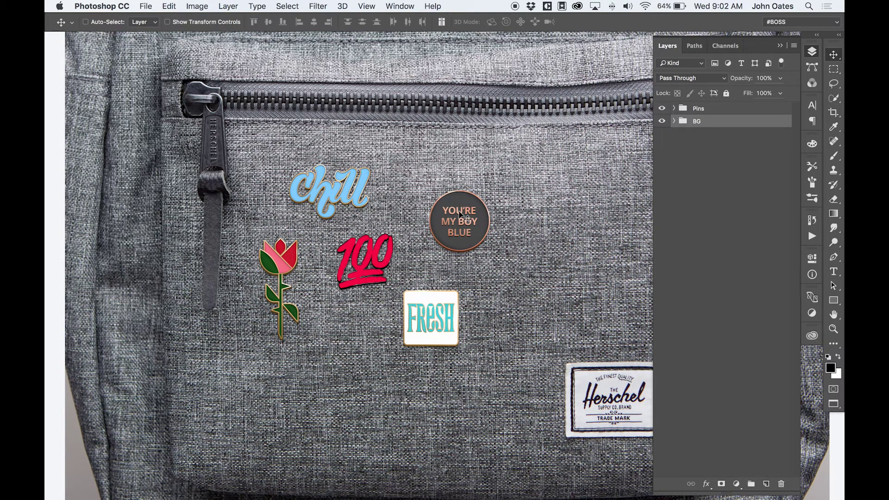
{"action": "key", "text": "super+equal"}
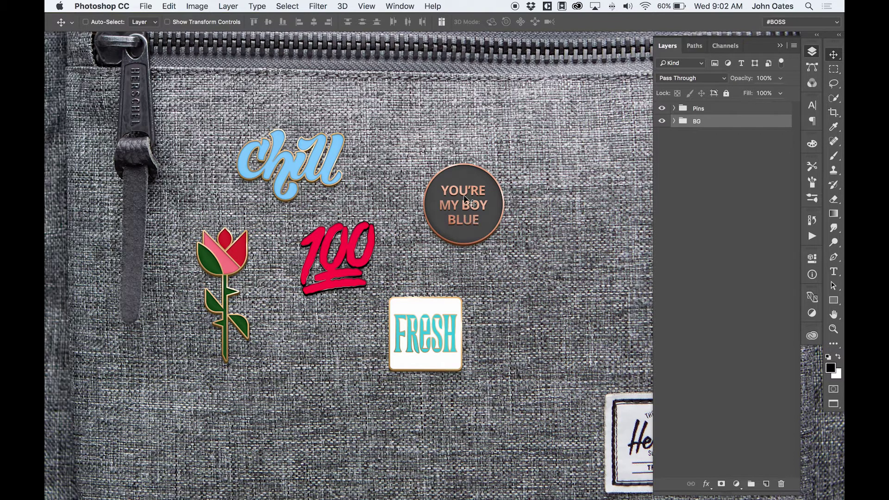
{"action": "left_click", "coordinate": [465, 198], "text": "super"}
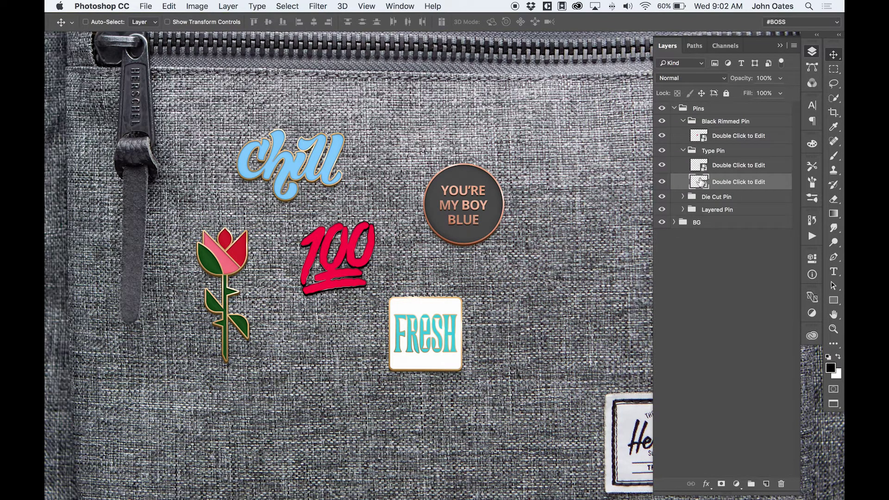
{"action": "double_click", "coordinate": [700, 181]}
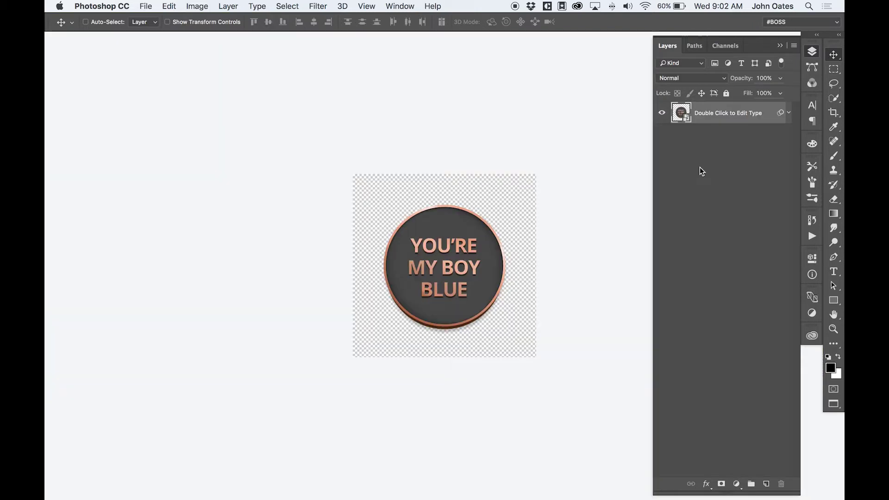
{"action": "double_click", "coordinate": [683, 115]}
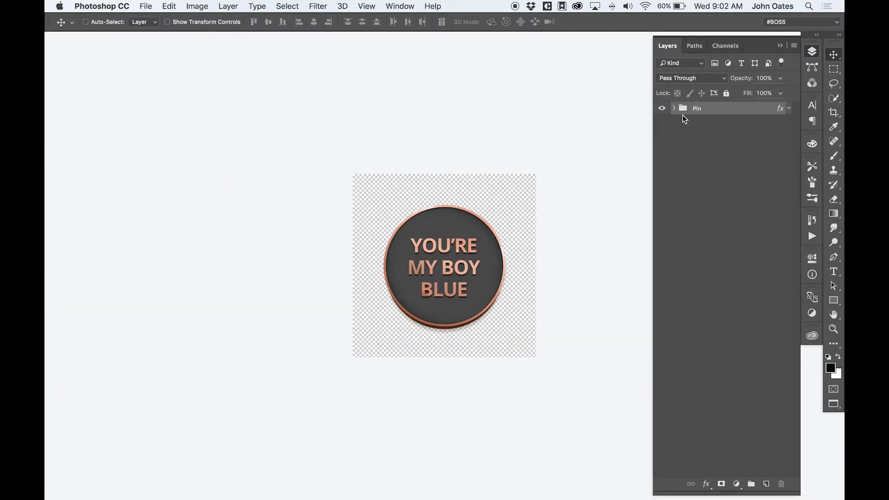
{"action": "left_click", "coordinate": [675, 108]}
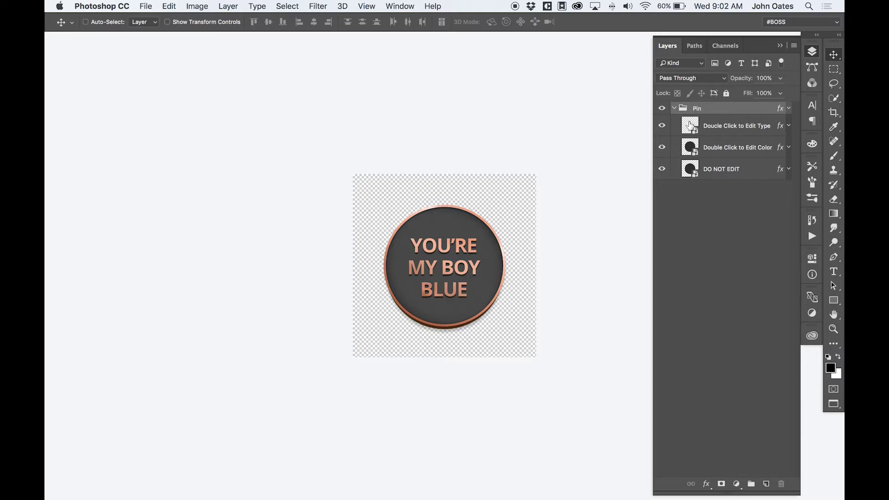
Recolor the BG circle in the pin's color smart object to red #e82f2f, then save and close it
{"action": "double_click", "coordinate": [694, 149]}
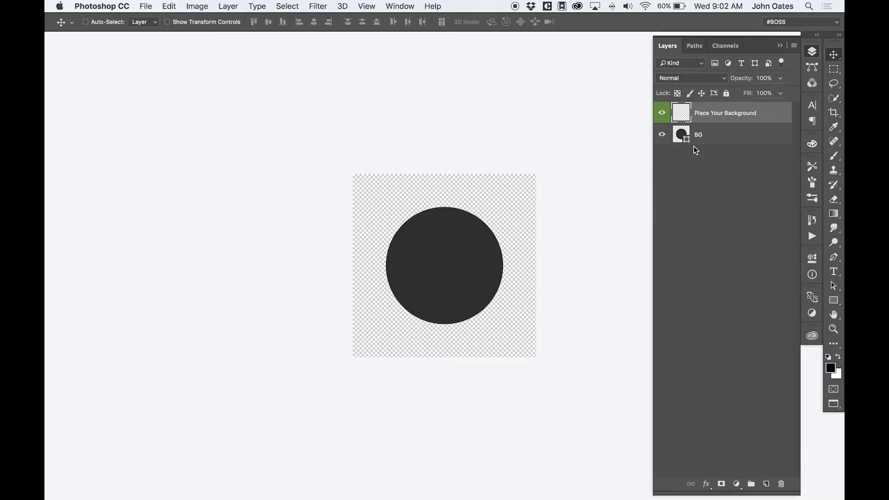
{"action": "double_click", "coordinate": [683, 134]}
{"action": "left_click", "coordinate": [256, 258]}
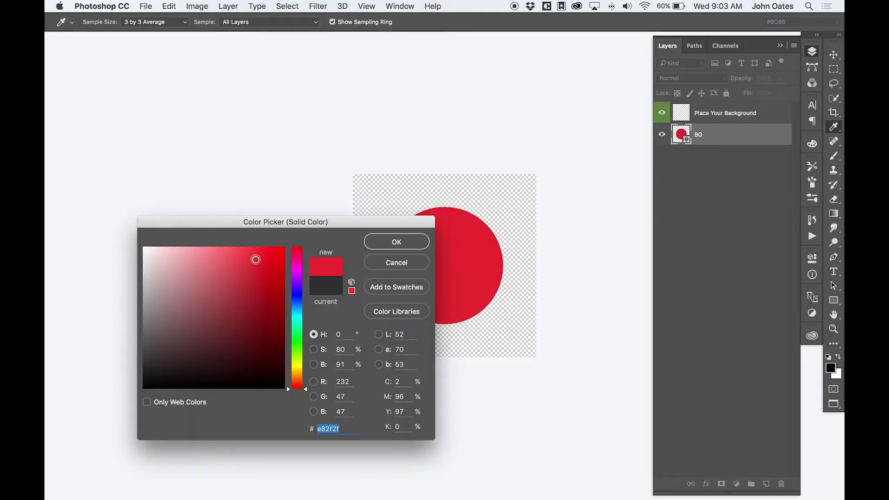
{"action": "left_click", "coordinate": [396, 243]}
{"action": "key", "text": "super+s"}
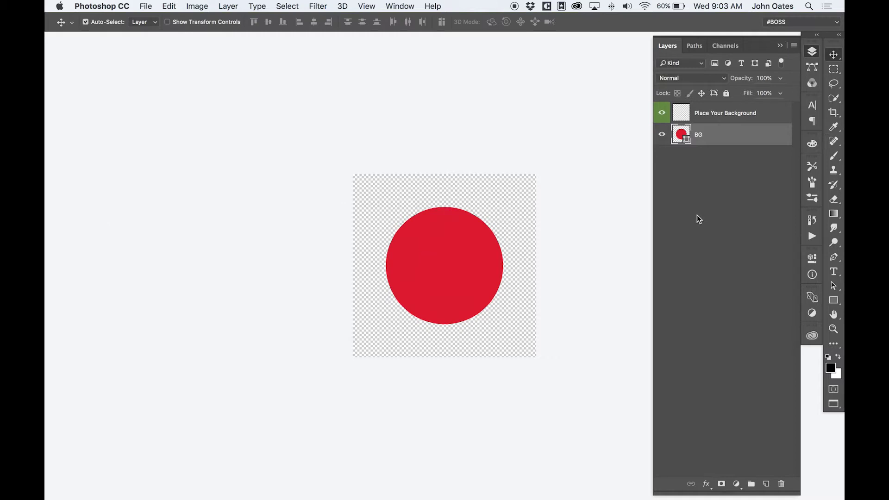
{"action": "key", "text": "super+w"}
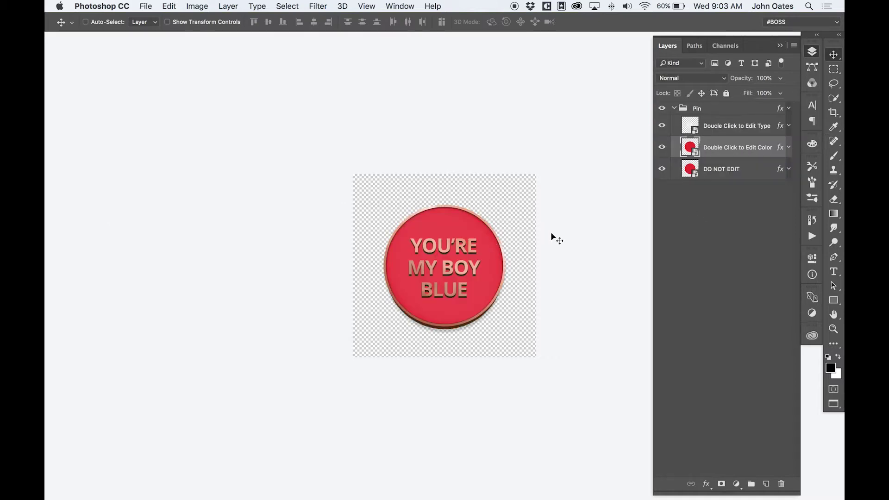
Open the pin's type smart object to view its Type and Place Your Type/Artwork layers, then close it
{"action": "double_click", "coordinate": [690, 129]}
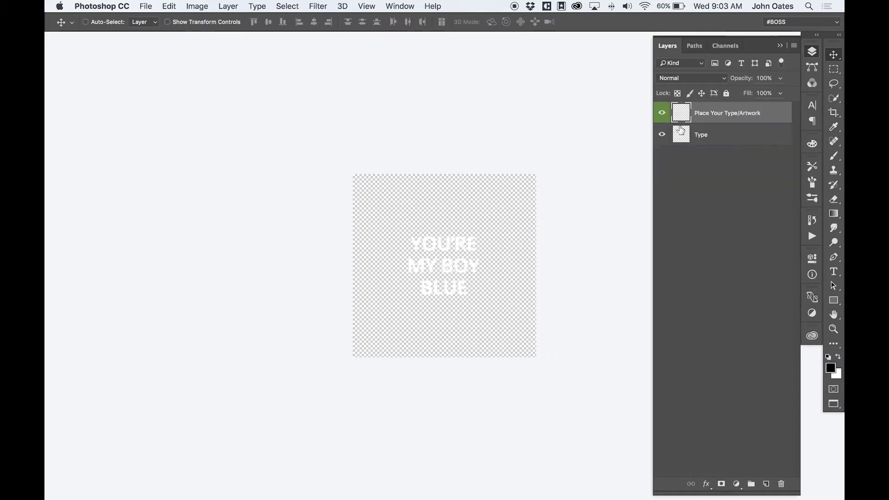
{"action": "key", "text": "super"}
{"action": "key", "text": "super+w"}
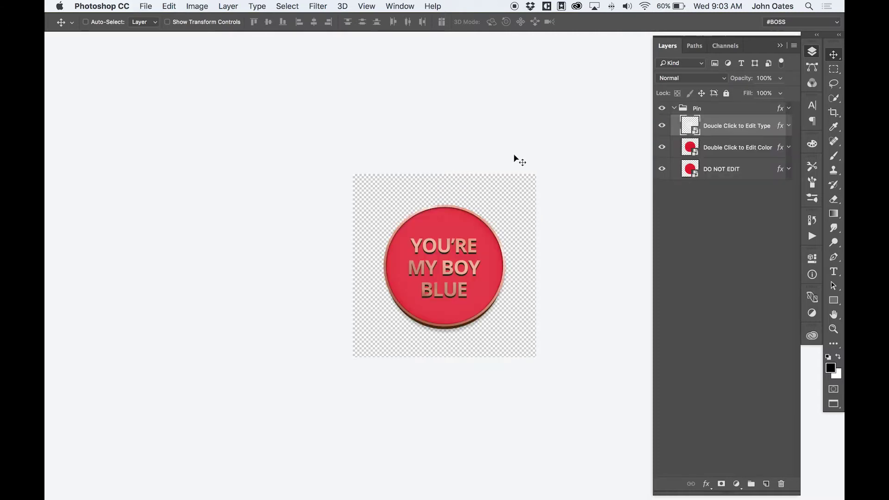
Close the round pin's nested documents without saving and return to the backpack mockup
{"action": "key", "text": "super"}
{"action": "key", "text": "super+w"}
{"action": "left_click", "coordinate": [419, 182]}
{"action": "key", "text": "super+w"}
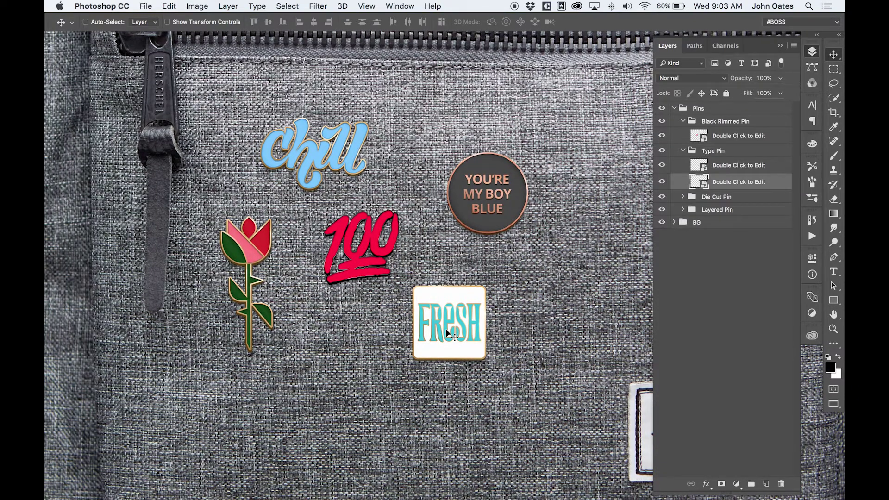
Open the smart object of the blue chill pin in the Die Cut Pin group
{"action": "scroll", "coordinate": [398, 218], "scroll_direction": "up", "scroll_amount": 1}
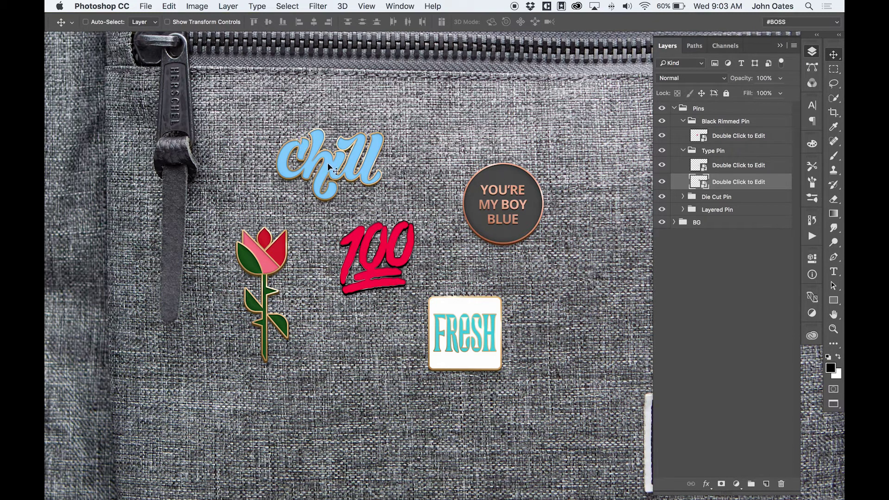
{"action": "key", "text": "super"}
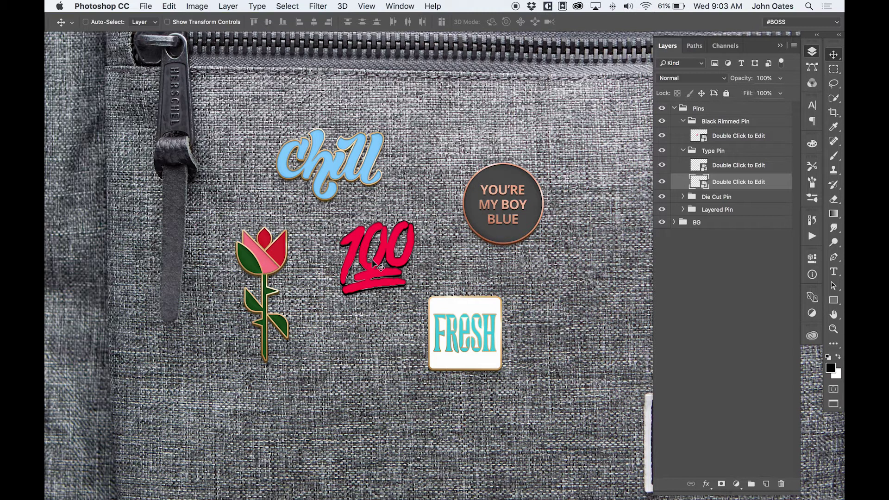
{"action": "key", "text": "super+plus"}
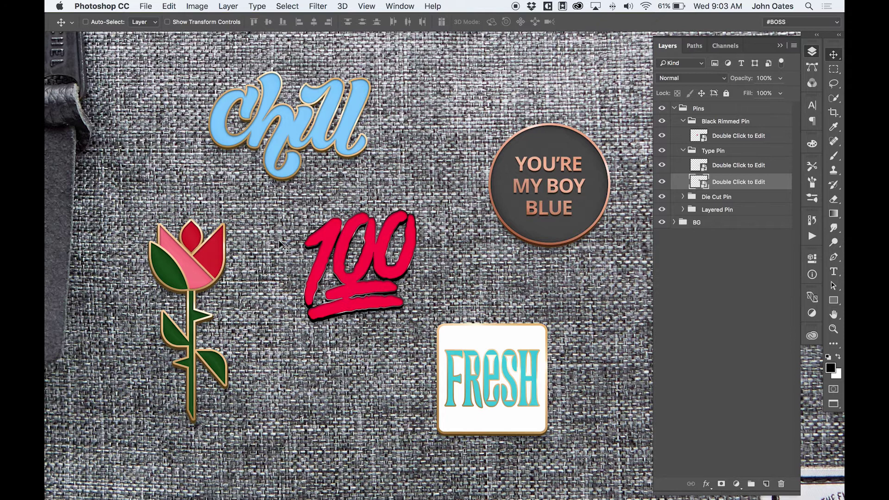
{"action": "key", "text": "super+minus"}
{"action": "scroll", "coordinate": [428, 200], "scroll_direction": "right", "scroll_amount": 3}
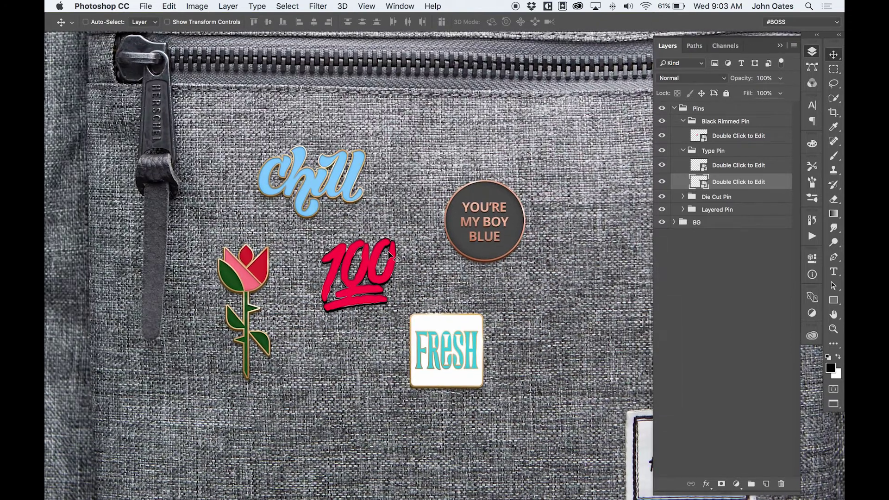
{"action": "left_click", "coordinate": [332, 181], "text": "super"}
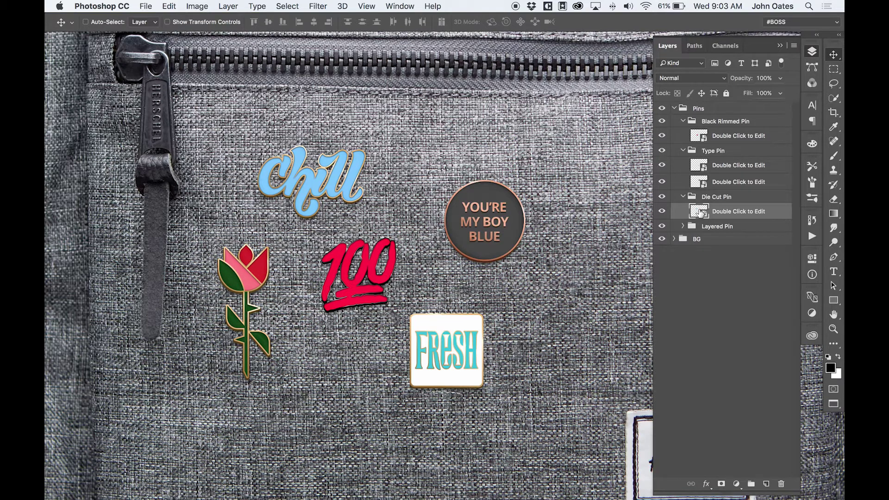
{"action": "double_click", "coordinate": [700, 212]}
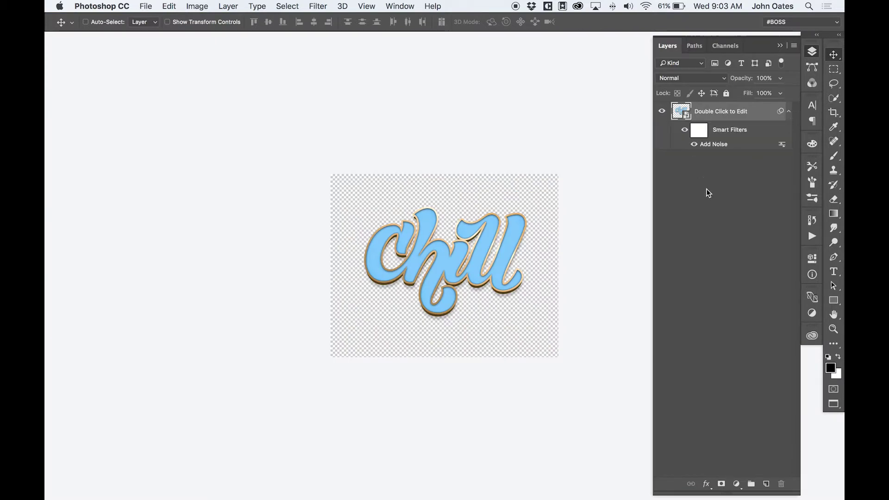
Toggle the Add Noise smart filter on the chill pin, and open the nested smart object with its Pin group expanded
{"action": "left_click", "coordinate": [695, 145]}
{"action": "left_click", "coordinate": [789, 112]}
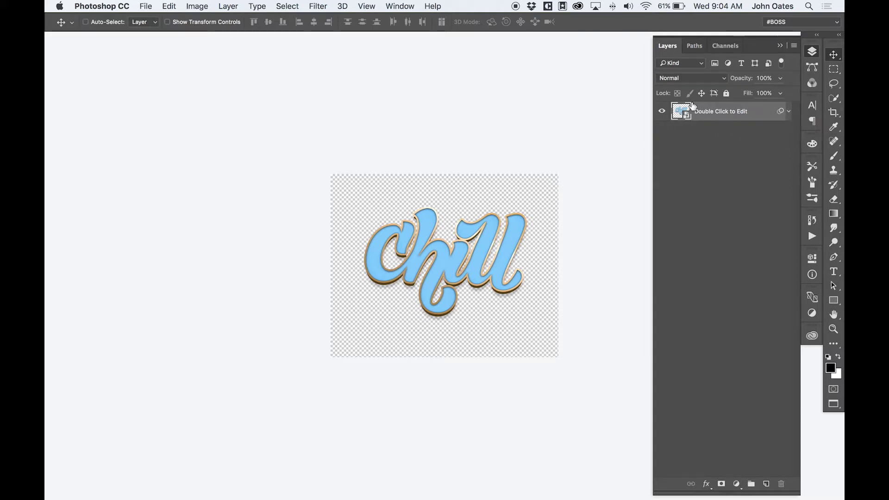
{"action": "key", "text": "super+w"}
{"action": "left_click", "coordinate": [674, 109]}
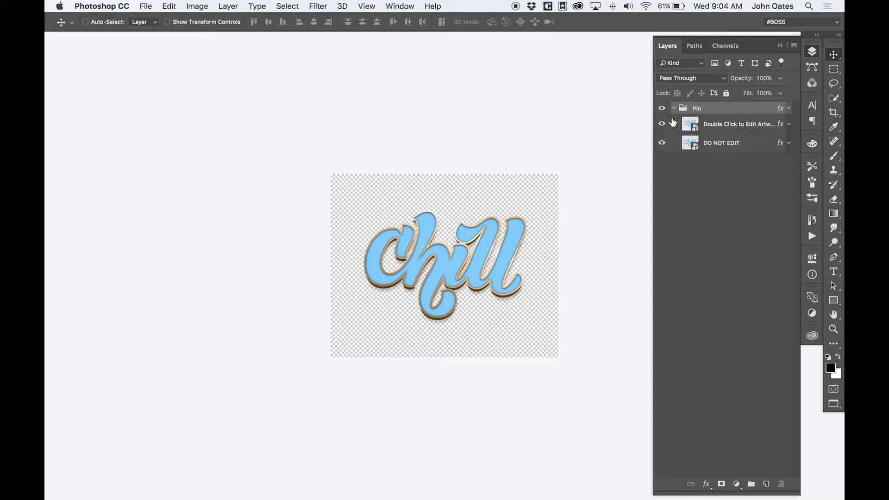
Toggle the DO NOT EDIT layer off and on to compare its effect on the chill pin
{"action": "left_click", "coordinate": [664, 143]}
{"action": "left_click", "coordinate": [664, 143]}
{"action": "left_click", "coordinate": [664, 144]}
{"action": "left_click", "coordinate": [664, 143]}
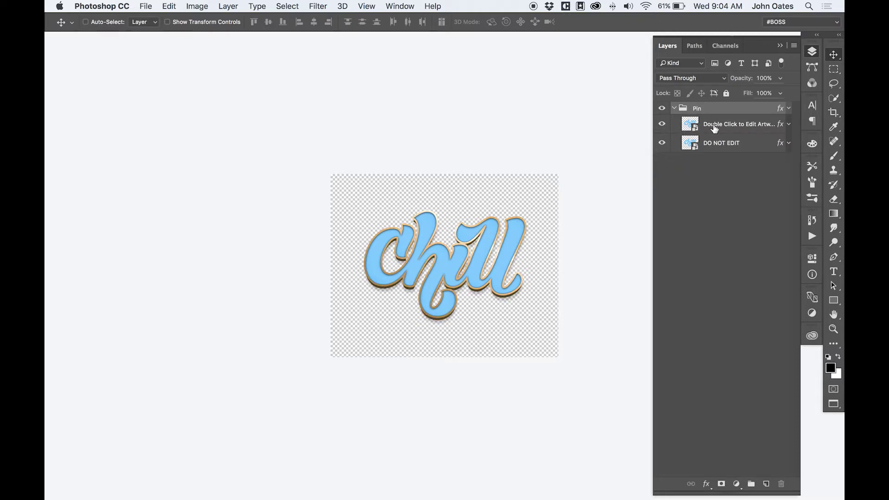
{"action": "left_click", "coordinate": [662, 143]}
{"action": "left_click", "coordinate": [663, 143]}
Inspect the artwork layer's effects by toggling its Stroke off and on, then collapse the effects list
{"action": "left_click", "coordinate": [789, 125]}
{"action": "left_click", "coordinate": [704, 160]}
{"action": "left_click", "coordinate": [703, 159]}
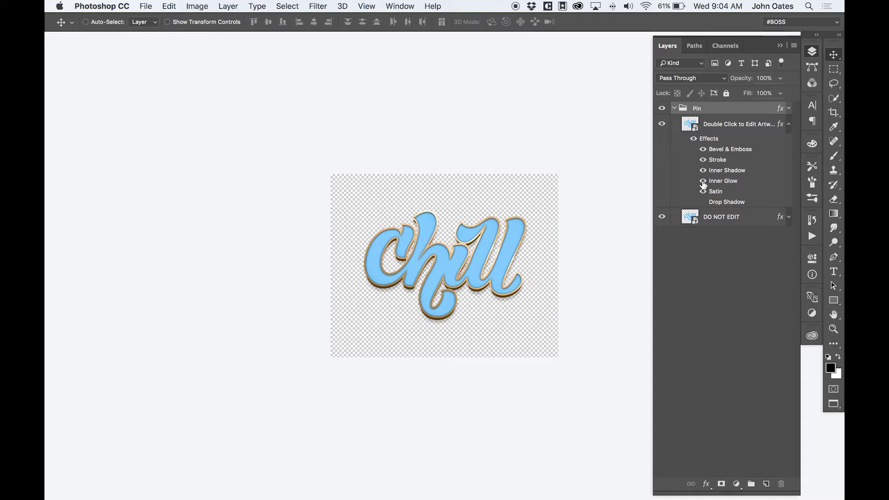
{"action": "left_click", "coordinate": [789, 125]}
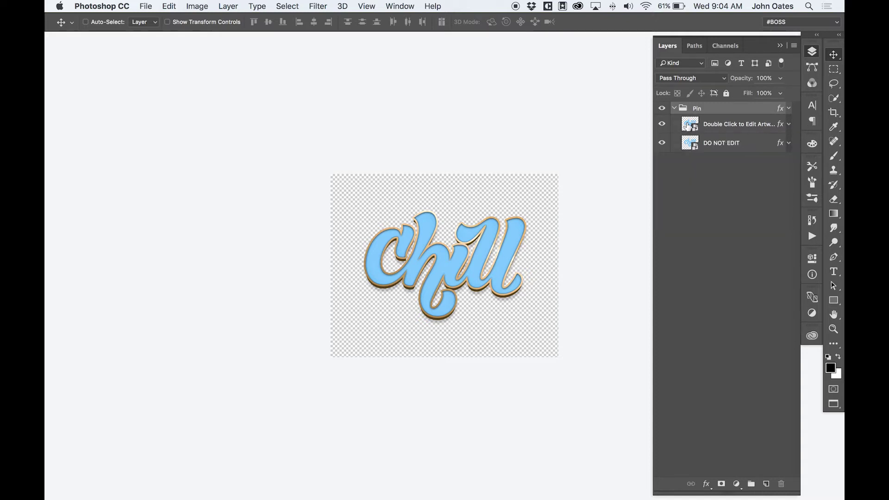
Open the chill pin's artwork smart object, then switch to Illustrator and copy the black Pizza lettering
{"action": "double_click", "coordinate": [689, 125]}
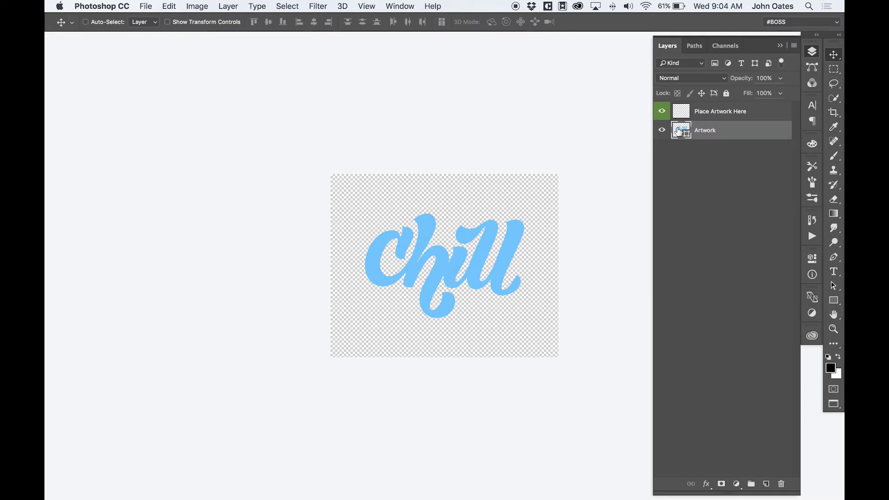
{"action": "key", "text": "super+Tab"}
{"action": "key", "text": "super+Tab"}
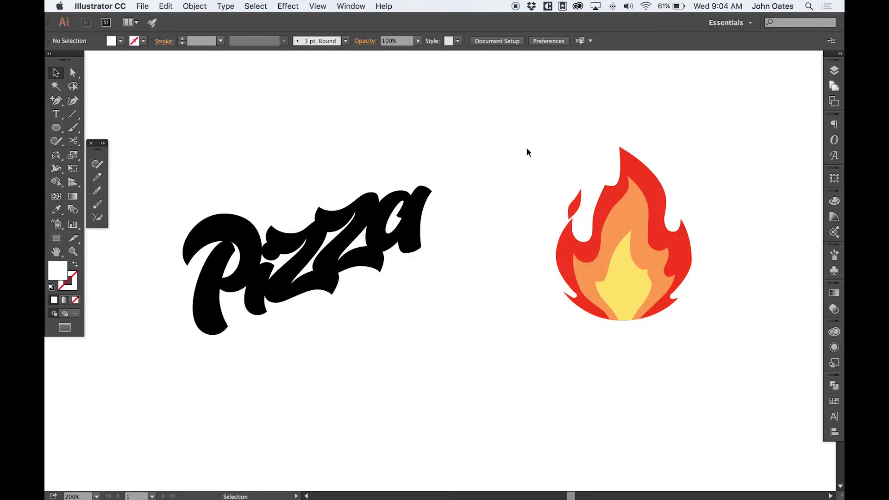
{"action": "scroll", "coordinate": [553, 124], "scroll_direction": "left", "scroll_amount": 5}
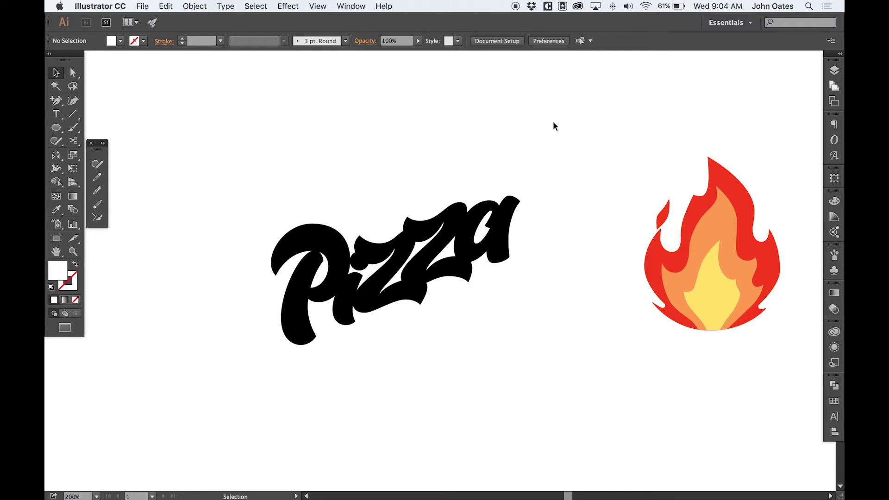
{"action": "scroll", "coordinate": [553, 126], "scroll_direction": "down", "scroll_amount": 8}
{"action": "left_click", "coordinate": [319, 183]}
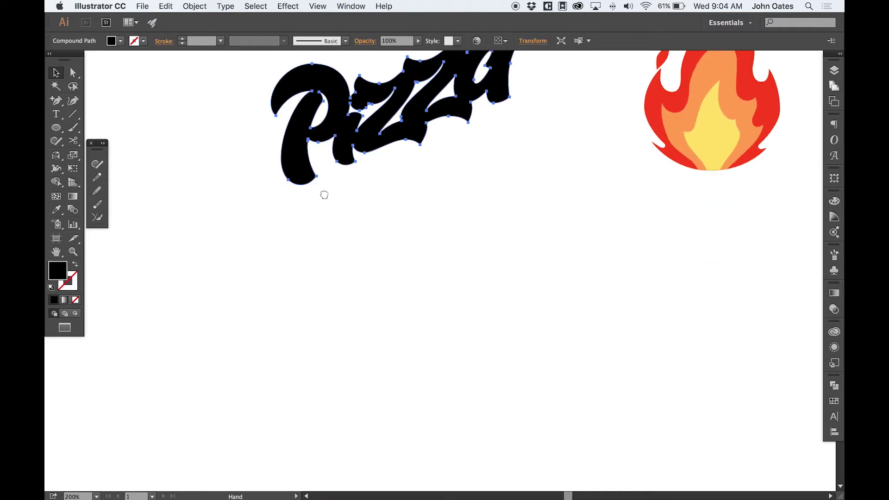
{"action": "scroll", "coordinate": [323, 328], "scroll_direction": "up", "scroll_amount": 7}
{"action": "left_click", "coordinate": [325, 324]}
Switch to Photoshop, paste the Pizza lettering as a path in place of the chill artwork, and scale it down to fit the canvas
{"action": "key", "text": "super+Tab"}
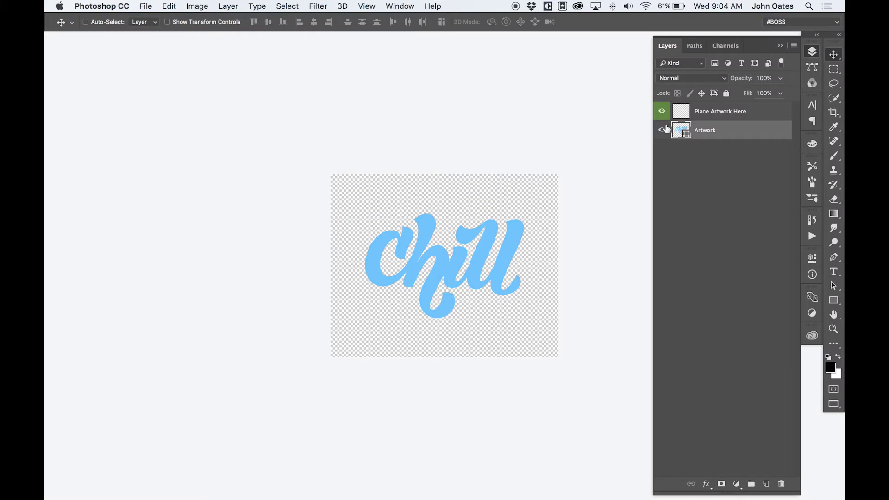
{"action": "key", "text": "super+v"}
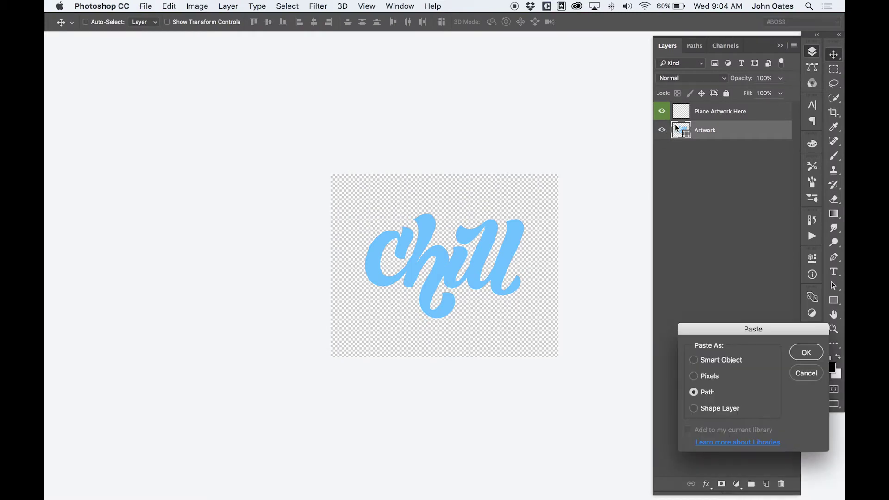
{"action": "key", "text": "Return"}
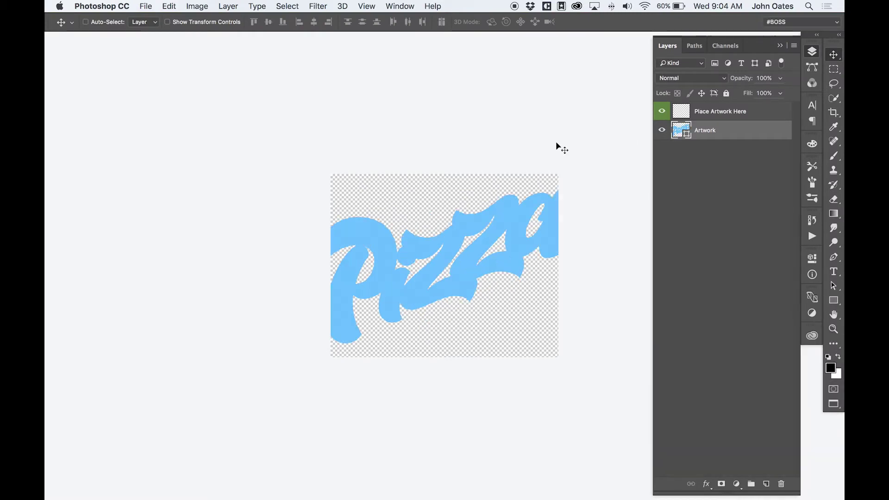
{"action": "key", "text": "super+t"}
{"action": "left_click_drag", "start_coordinate": [574, 185], "coordinate": [520, 221]}
{"action": "key", "text": "Return"}
Set the Pizza lettering's fill colour to black, 000000
{"action": "double_click", "coordinate": [686, 133]}
{"action": "type", "text": "000000"}
{"action": "key", "text": "Return"}
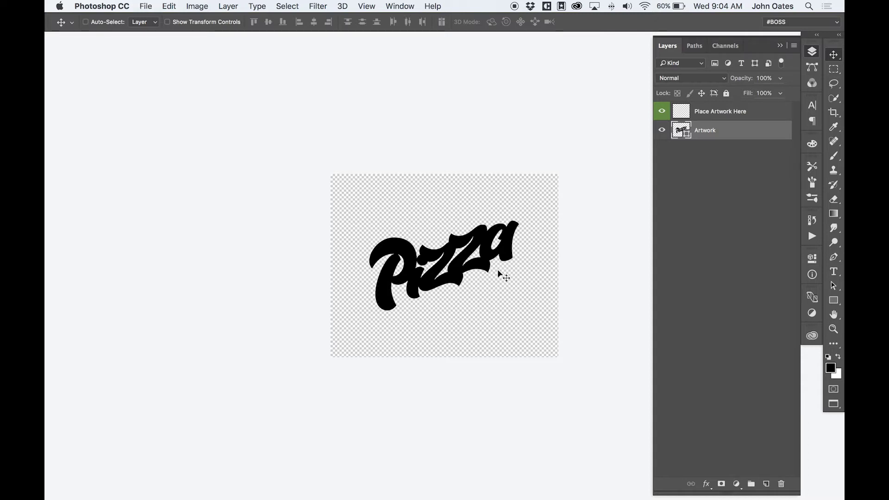
Save and close the artwork and pin smart objects to update the Pizza pin on the backpack mockup
{"action": "key", "text": "F2"}
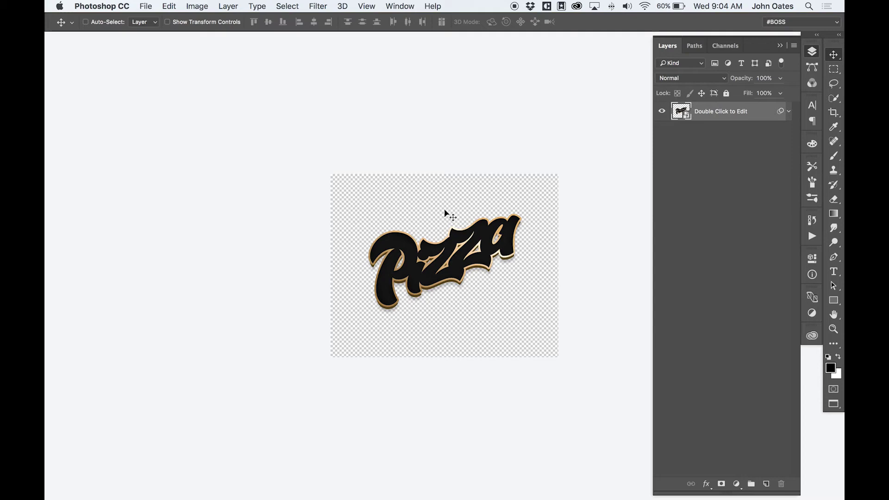
{"action": "key", "text": "super+s"}
{"action": "key", "text": "super+w"}
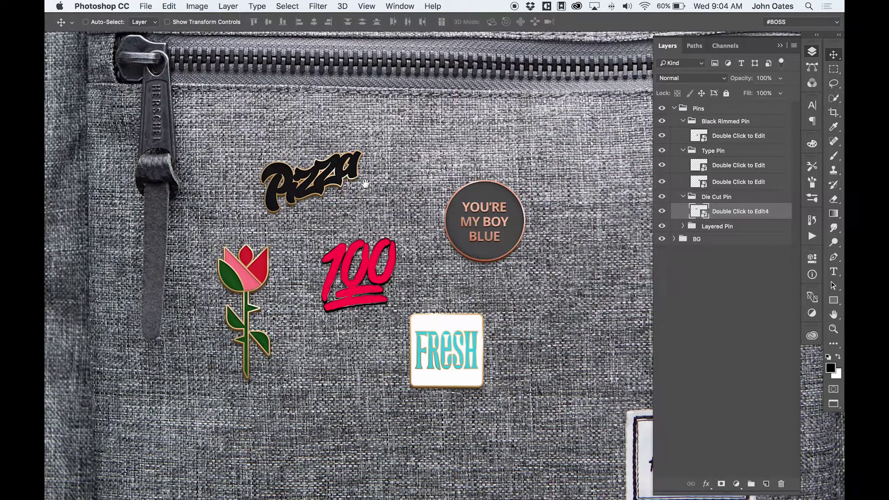
Check the Pizza pin on the backpack, then collapse the Die Cut Pin, Type Pin and Black Rimmed Pin groups
{"action": "scroll", "coordinate": [366, 184], "scroll_direction": "down", "scroll_amount": 5}
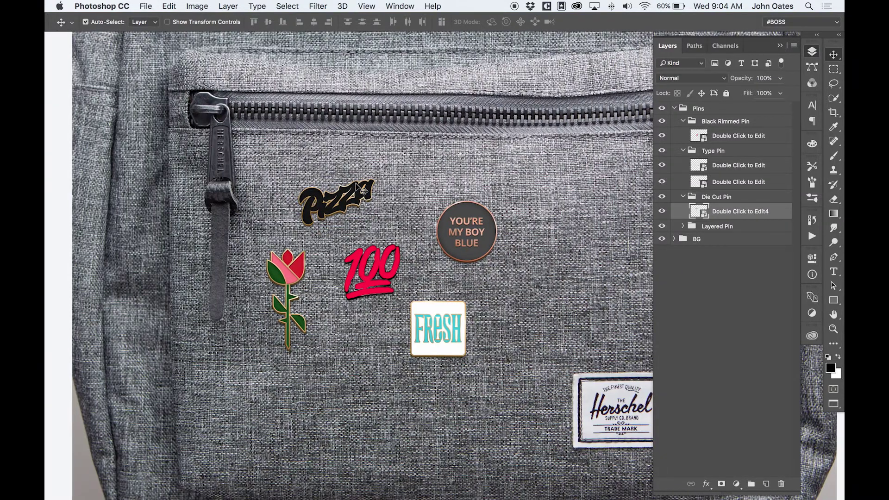
{"action": "scroll", "coordinate": [364, 191], "scroll_direction": "down", "scroll_amount": 3}
{"action": "scroll", "coordinate": [371, 195], "scroll_direction": "up", "scroll_amount": 2}
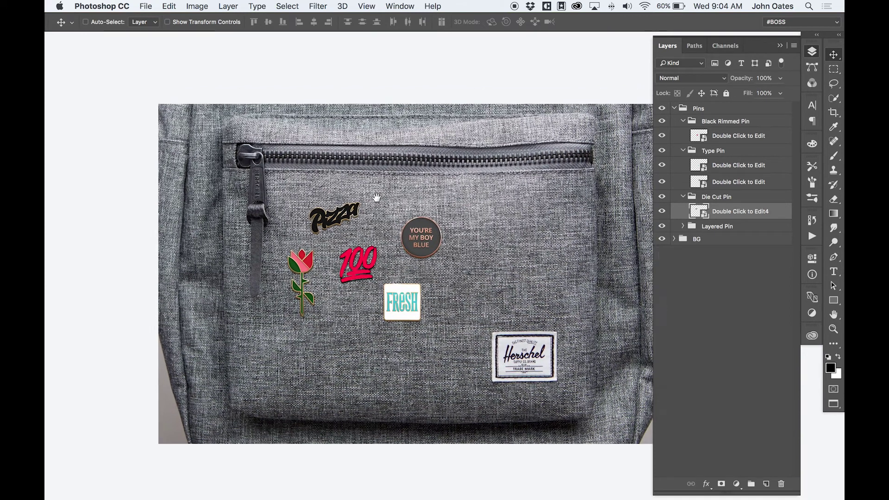
{"action": "left_click_drag", "start_coordinate": [377, 197], "coordinate": [352, 212]}
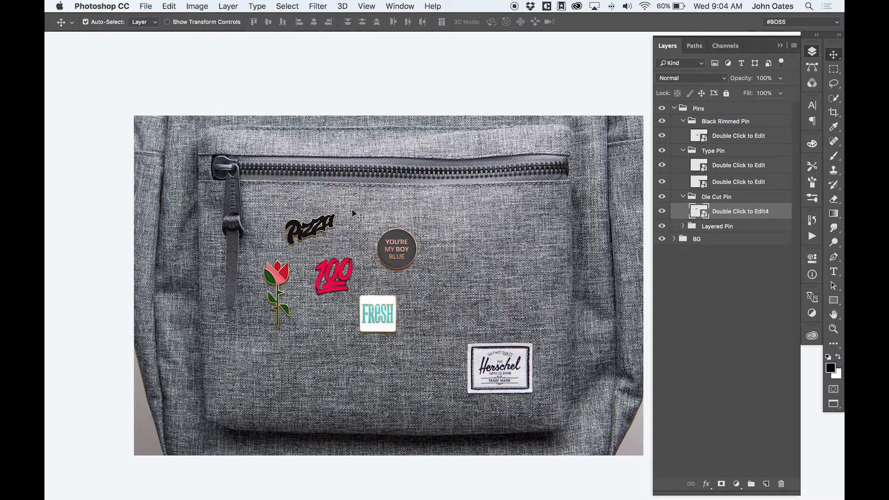
{"action": "key", "text": "super+equal"}
{"action": "left_click_drag", "start_coordinate": [336, 203], "coordinate": [480, 212]}
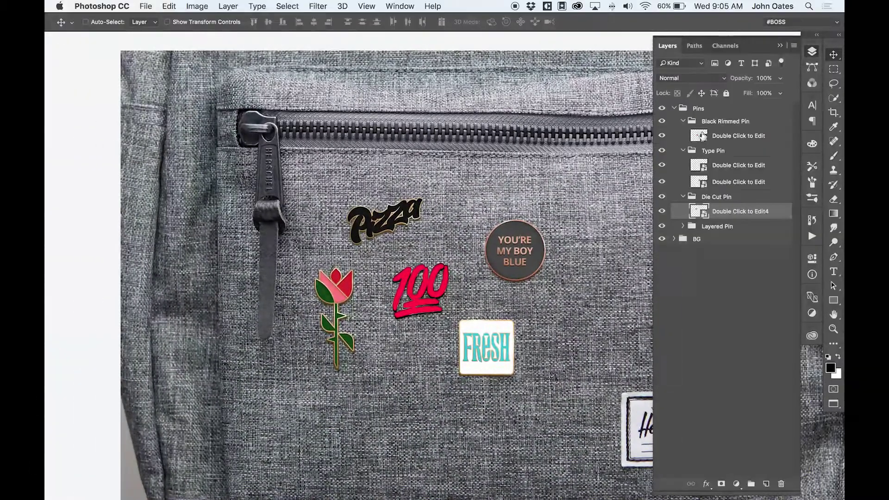
{"action": "left_click", "coordinate": [683, 197]}
{"action": "left_click", "coordinate": [684, 150]}
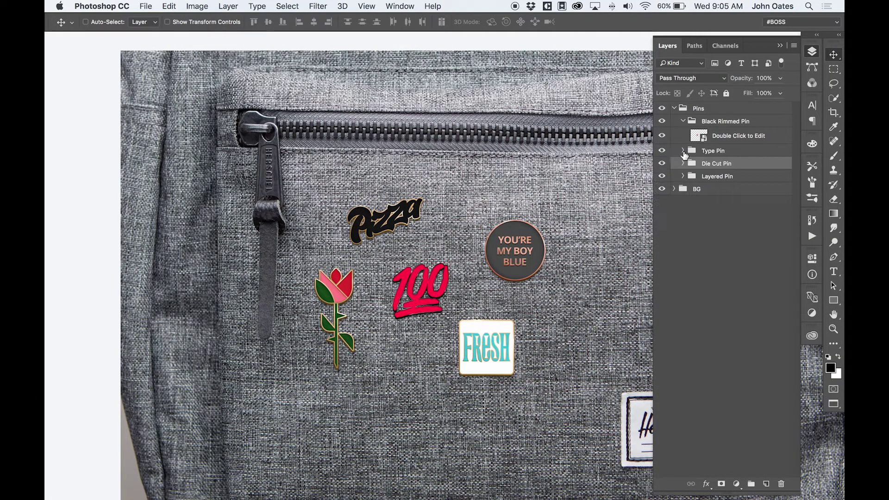
{"action": "left_click", "coordinate": [683, 122]}
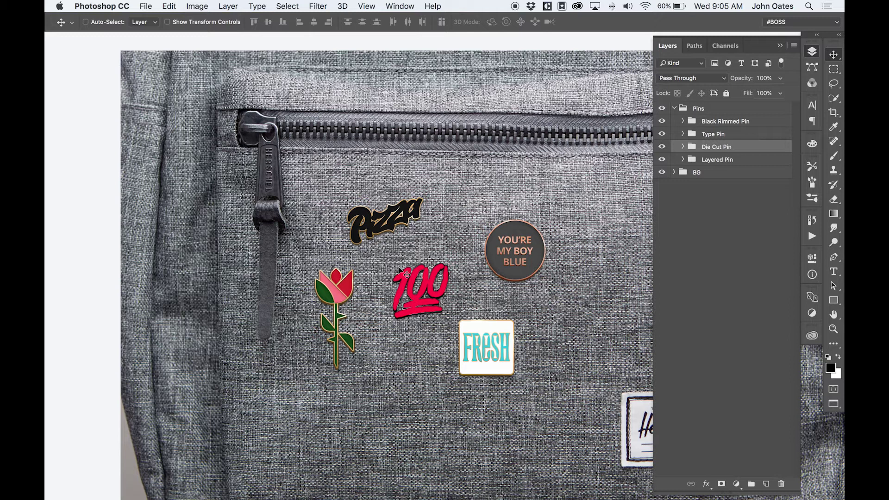
Switch to Illustrator and examine the multicoloured flame artwork beside the Pizza lettering, leaving nothing selected
{"action": "key", "text": "super"}
{"action": "key", "text": "super+Tab"}
{"action": "scroll", "coordinate": [415, 245], "scroll_direction": "right", "scroll_amount": 5}
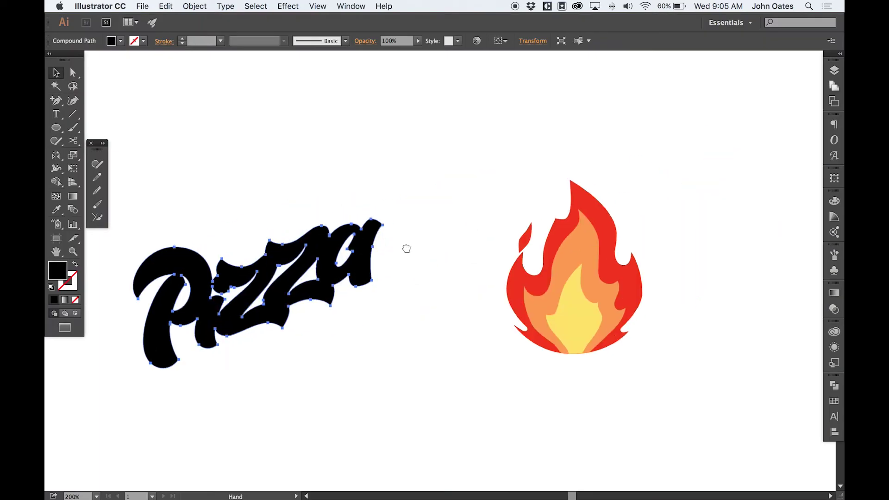
{"action": "scroll", "coordinate": [630, 119], "scroll_direction": "right", "scroll_amount": 3}
{"action": "scroll", "coordinate": [625, 123], "scroll_direction": "down", "scroll_amount": 2}
{"action": "left_click_drag", "start_coordinate": [626, 90], "coordinate": [430, 423]}
{"action": "key", "text": "space"}
{"action": "left_click", "coordinate": [636, 252]}
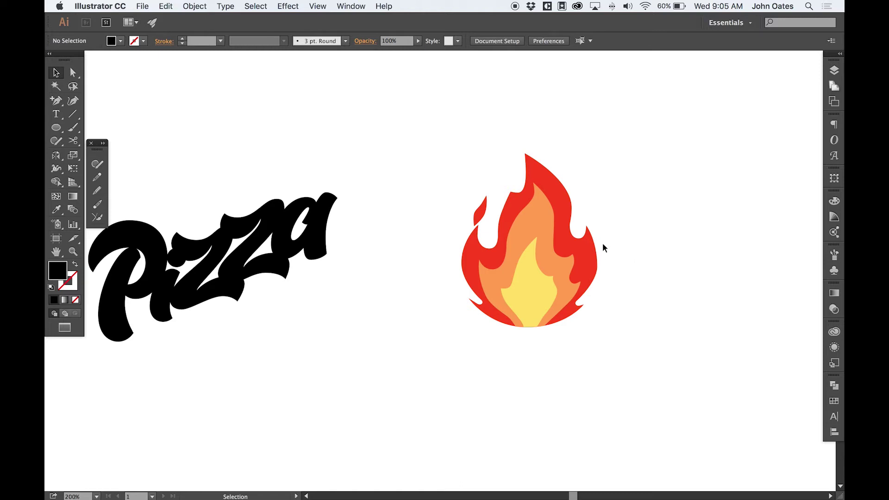
{"action": "key", "text": "a"}
Switch to Photoshop and open the rose pin's smart object and its nested artwork smart object
{"action": "key", "text": "super+Tab"}
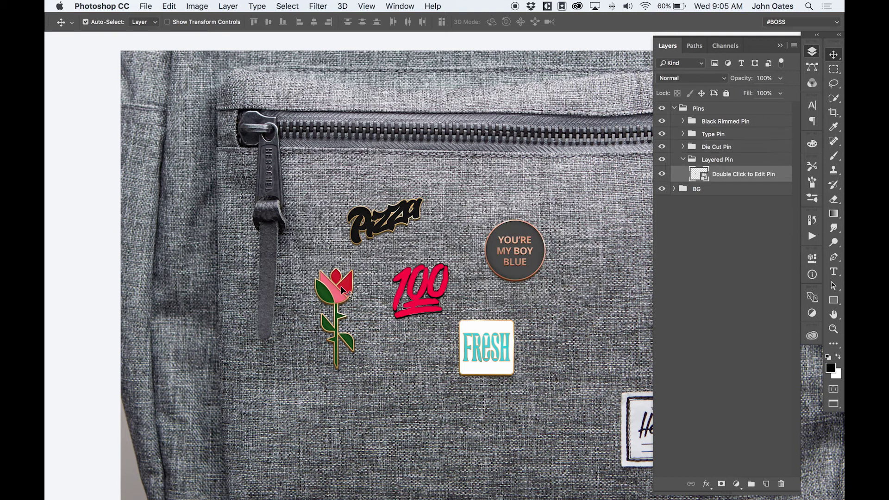
{"action": "double_click", "coordinate": [698, 176]}
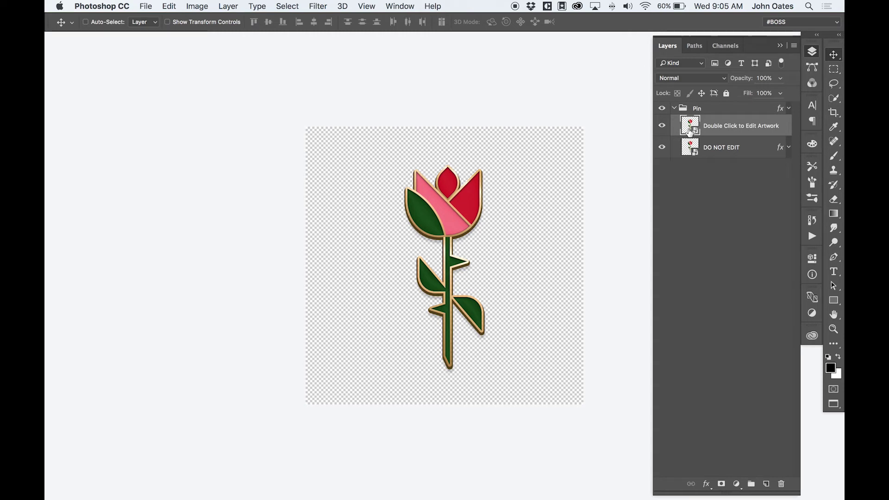
{"action": "double_click", "coordinate": [690, 129]}
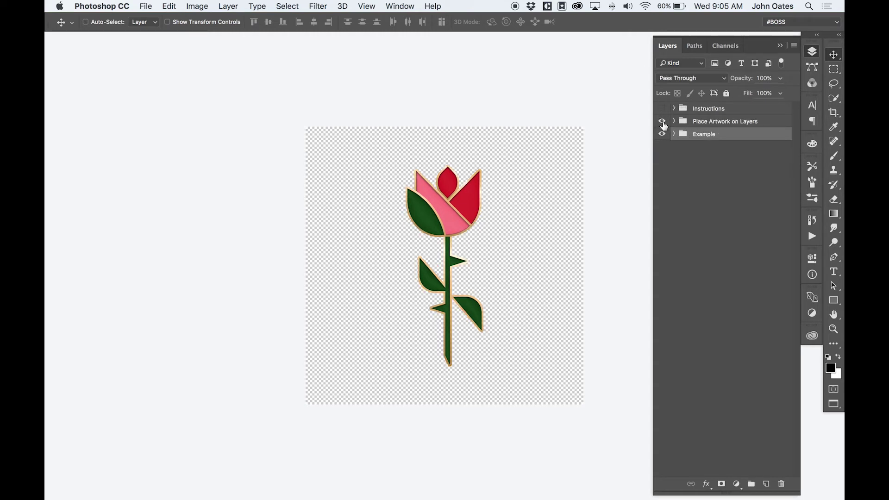
Show the Instructions group, read how to build a layered pin, and hide the group again
{"action": "left_click", "coordinate": [662, 108]}
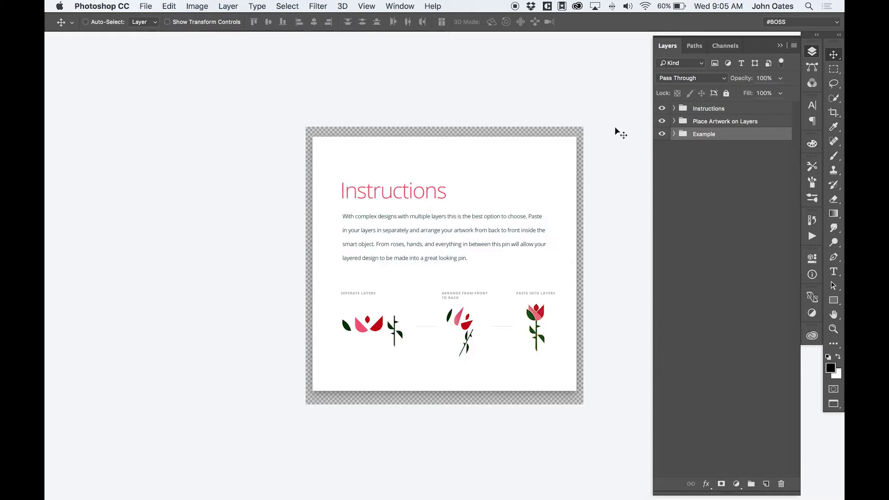
{"action": "key", "text": "super+equal"}
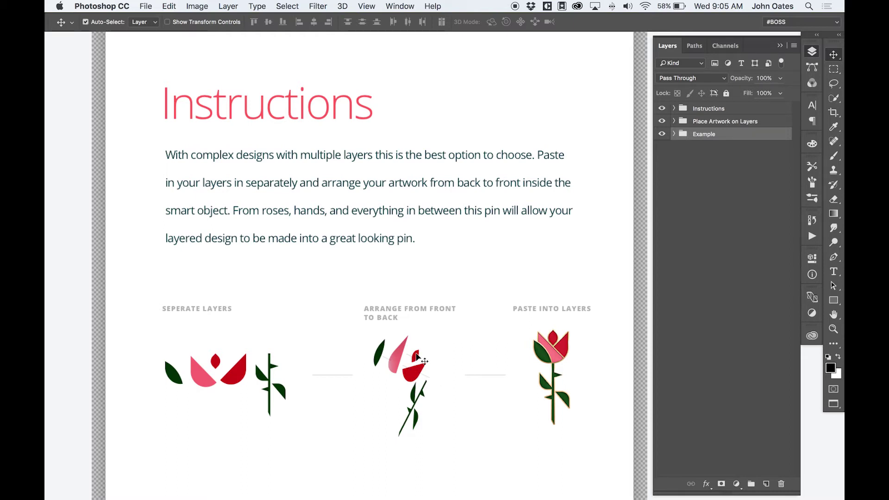
{"action": "key", "text": "super+minus"}
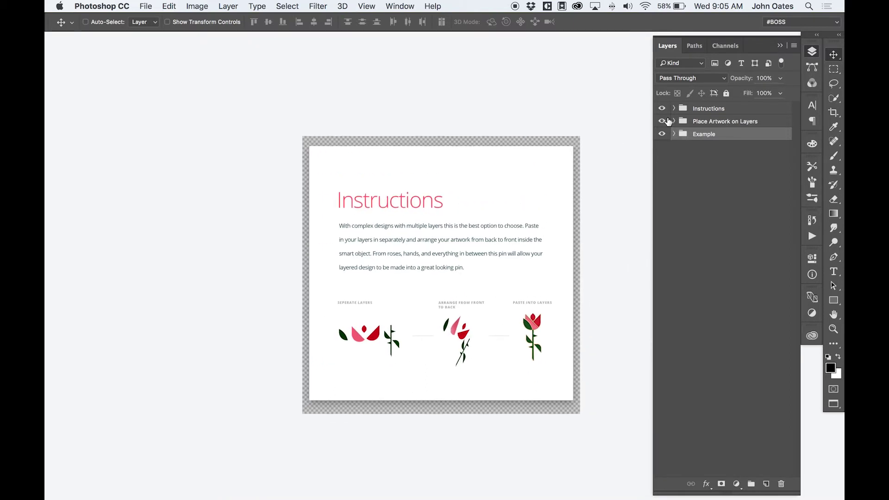
{"action": "left_click", "coordinate": [662, 108]}
Look through the layers in the Place Artwork on Layers group, then collapse and hide it
{"action": "left_click", "coordinate": [674, 122]}
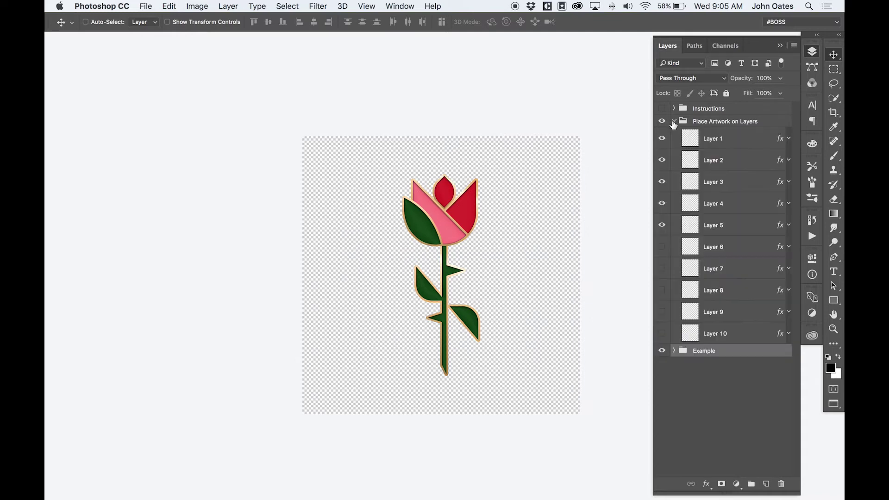
{"action": "left_click", "coordinate": [674, 122]}
{"action": "left_click", "coordinate": [662, 121]}
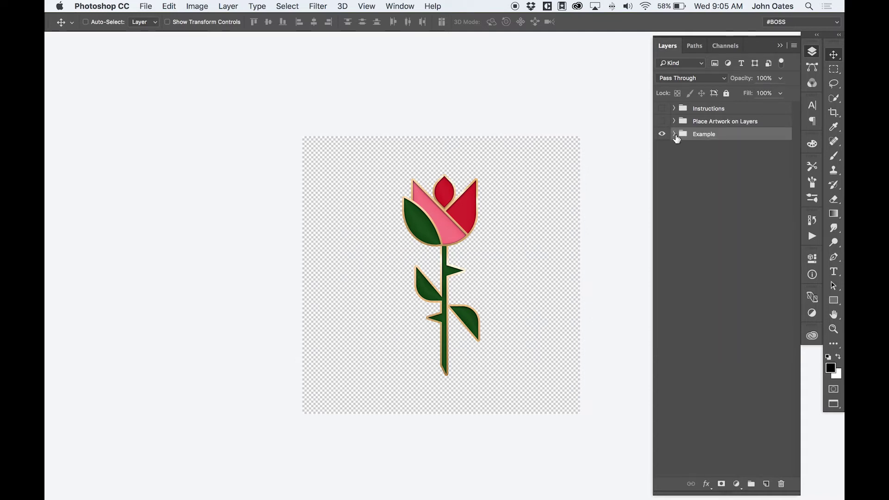
Expand the Example group and toggle its rose layers off and on to examine how the design is stacked
{"action": "left_click", "coordinate": [675, 135]}
{"action": "left_click", "coordinate": [662, 152]}
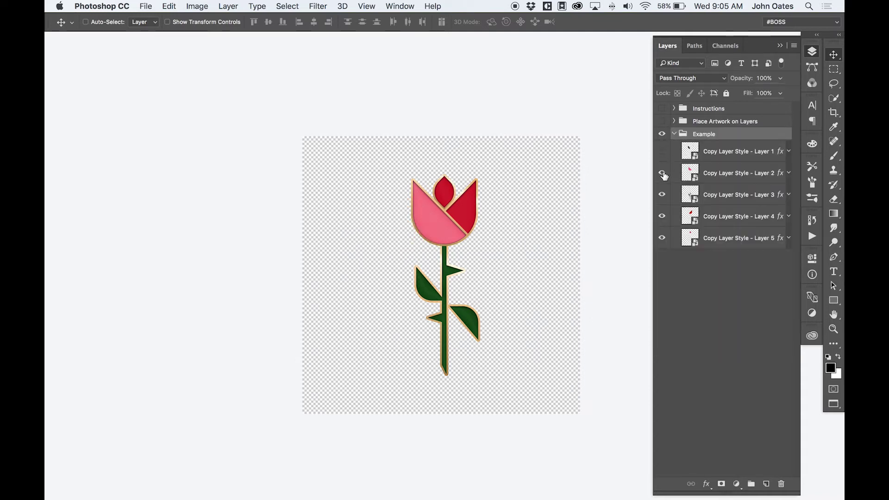
{"action": "left_click", "coordinate": [663, 173]}
{"action": "left_click", "coordinate": [663, 195]}
{"action": "left_click", "coordinate": [662, 216]}
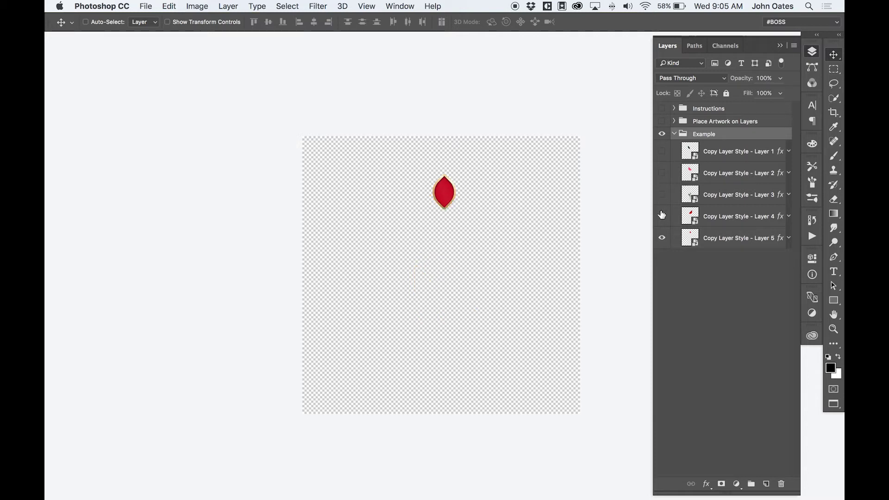
{"action": "left_click", "coordinate": [662, 216]}
{"action": "left_click", "coordinate": [662, 172]}
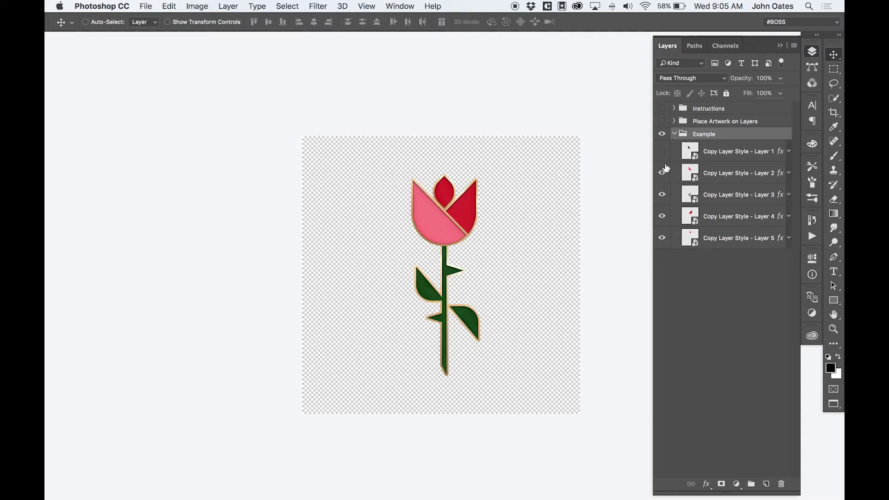
{"action": "left_click", "coordinate": [662, 151]}
Select the rose's stem layer in the Example group and nudge it down and back up
{"action": "left_click", "coordinate": [448, 265], "text": "super"}
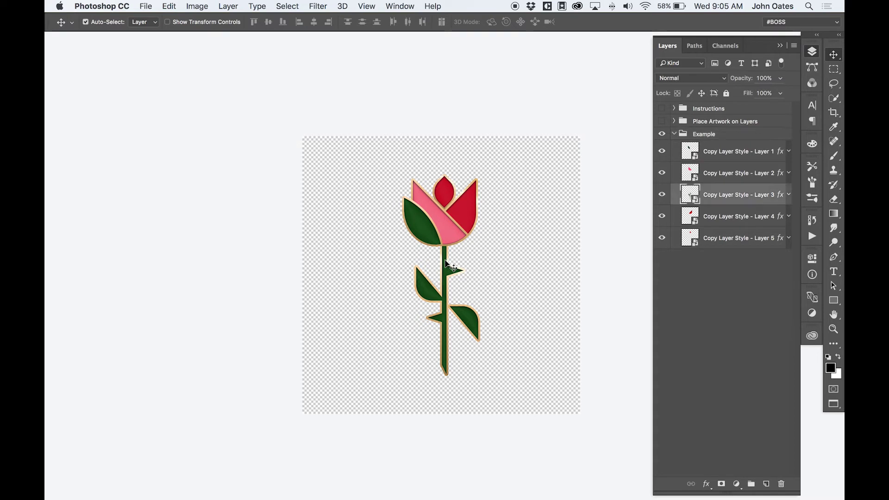
{"action": "key", "text": "shift+Down"}
{"action": "key", "text": "shift+Down"}
{"action": "key", "text": "shift+Down"}
{"action": "key", "text": "shift+Down"}
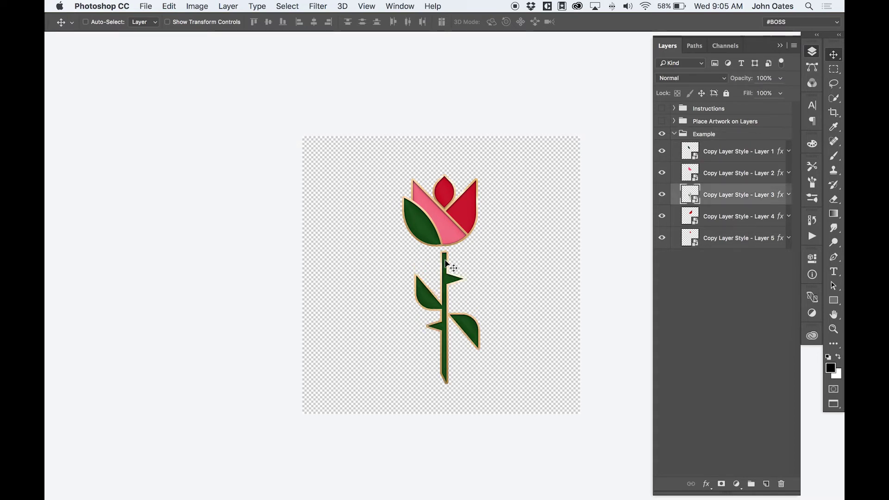
{"action": "key", "text": "shift+Up"}
{"action": "key", "text": "shift+Up"}
{"action": "key", "text": "shift+Up"}
{"action": "key", "text": "shift+Up"}
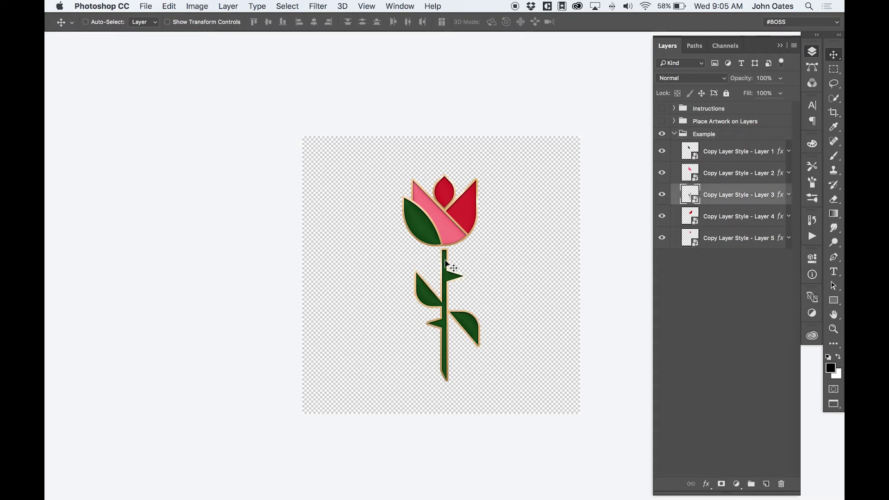
Collapse and hide the Example group, then show and expand the Place Artwork on Layers group
{"action": "left_click", "coordinate": [674, 135]}
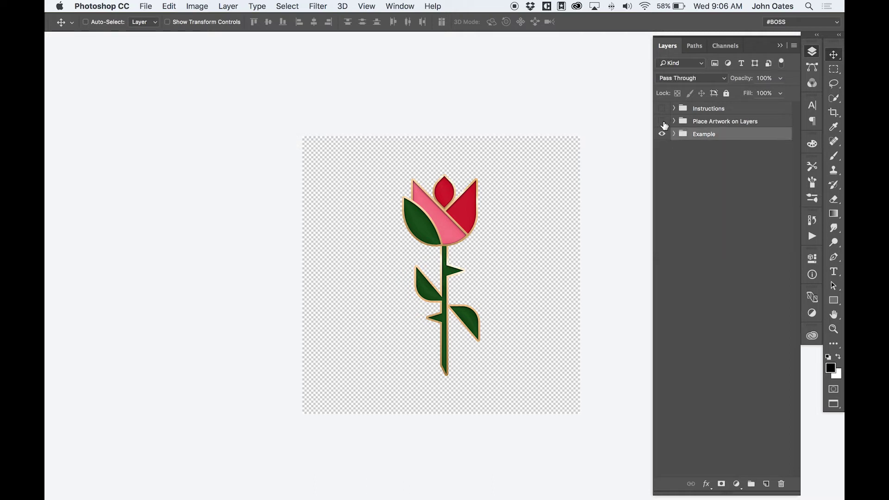
{"action": "left_click", "coordinate": [663, 133]}
{"action": "left_click", "coordinate": [662, 121]}
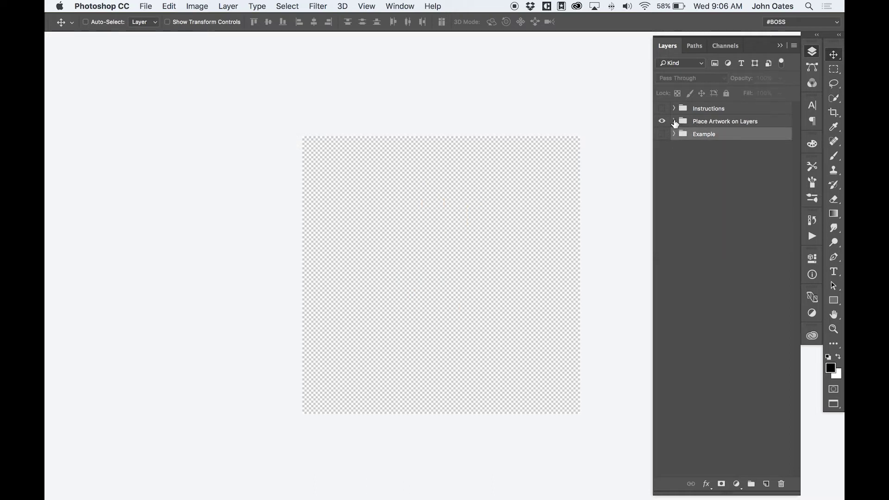
{"action": "left_click", "coordinate": [674, 122]}
{"action": "left_click", "coordinate": [674, 121]}
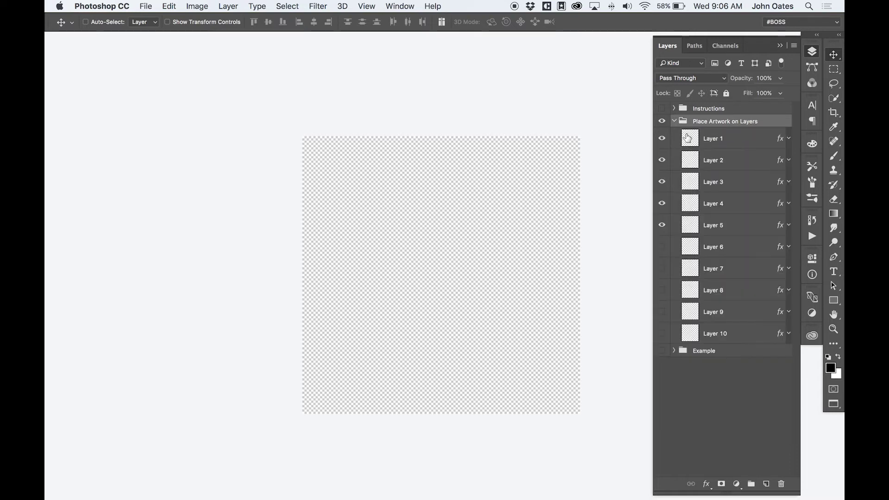
Switch to Illustrator, select all pieces of the flame artwork, and copy them
{"action": "key", "text": "super+Tab"}
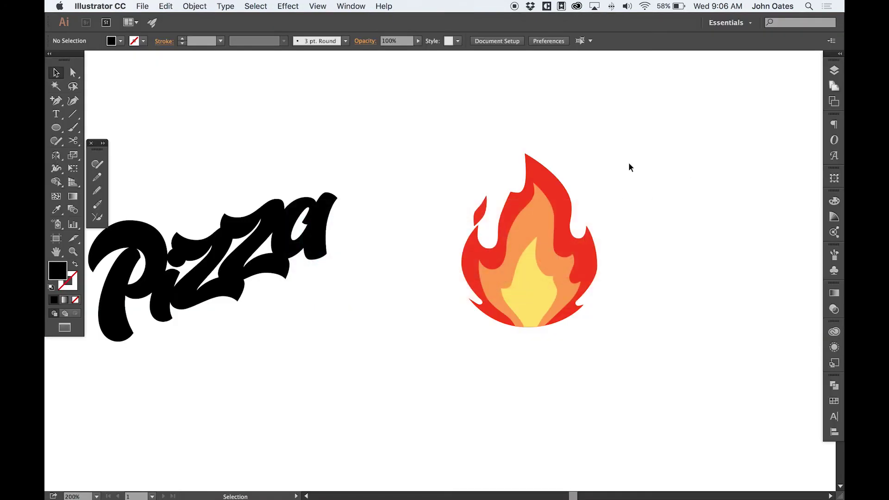
{"action": "left_click_drag", "start_coordinate": [631, 125], "coordinate": [581, 157]}
{"action": "left_click_drag", "start_coordinate": [623, 110], "coordinate": [437, 344]}
Switch to Photoshop, paste the flame artwork as a smart object, and set its opacity to 30% as a placement reference
{"action": "key", "text": "super+Tab"}
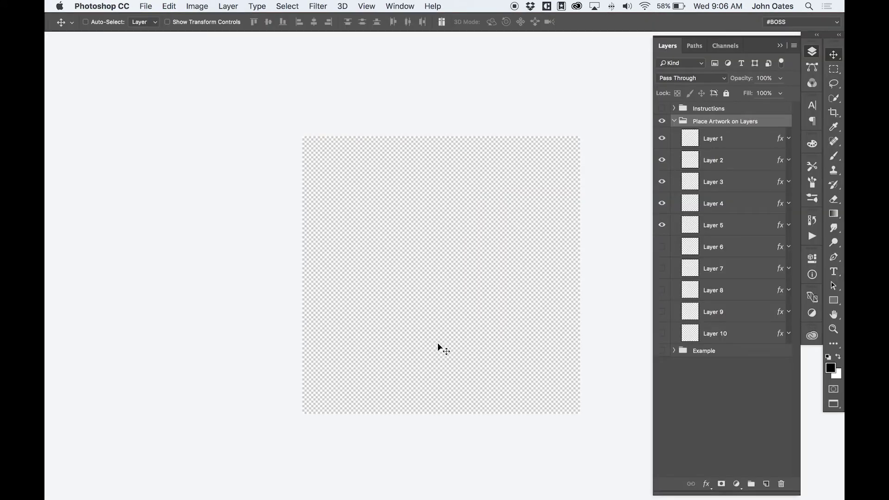
{"action": "key", "text": "super+v"}
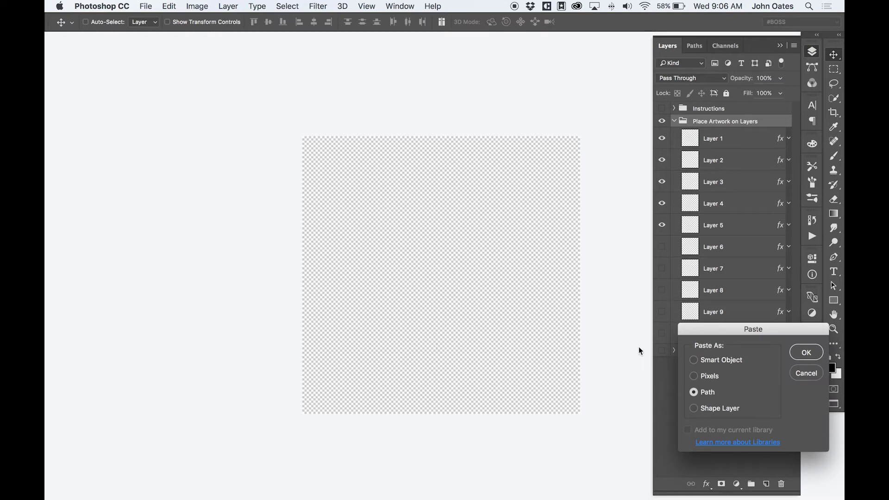
{"action": "left_click", "coordinate": [696, 363]}
{"action": "key", "text": "Return"}
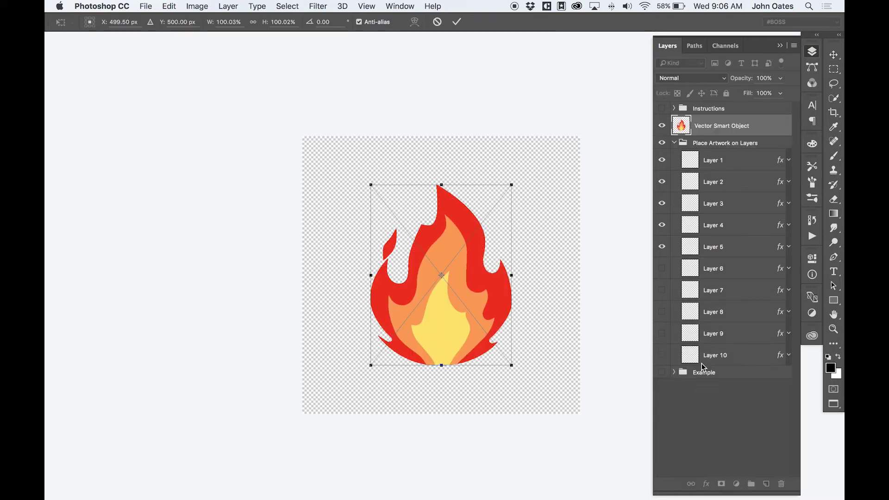
{"action": "key", "text": "Return"}
{"action": "key", "text": "3"}
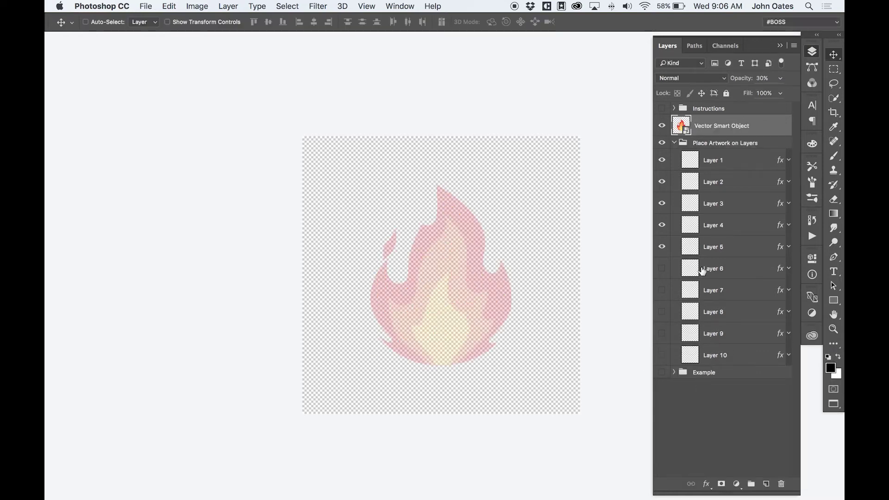
Select Layer 1, copy the red outer flame and its small detached piece in Illustrator, and return to Photoshop
{"action": "left_click", "coordinate": [692, 160]}
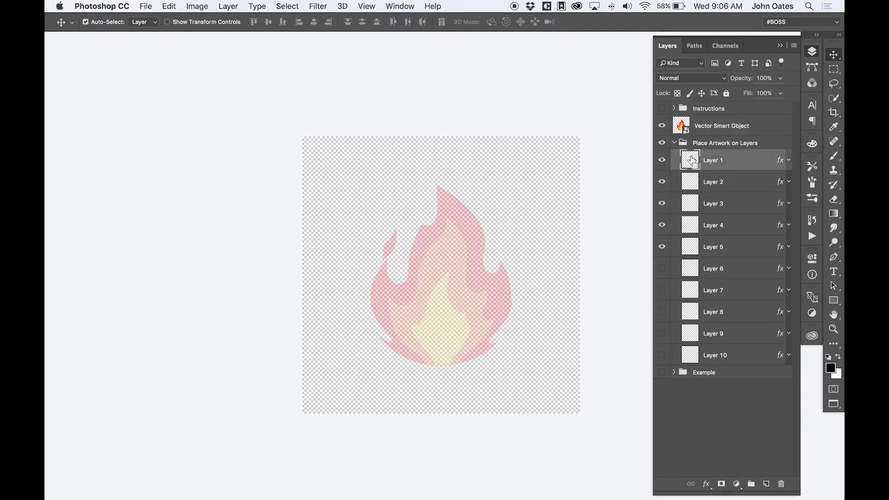
{"action": "key", "text": "super+Tab"}
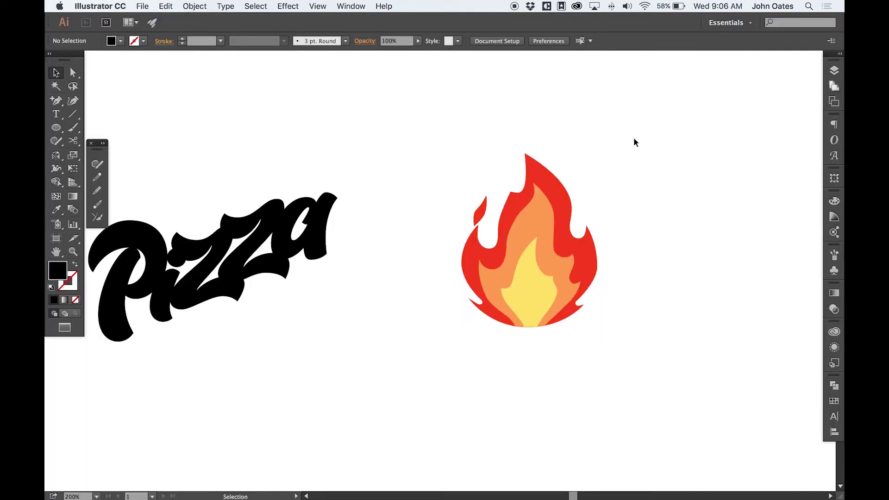
{"action": "left_click", "coordinate": [540, 178]}
{"action": "left_click", "coordinate": [482, 214], "text": "super"}
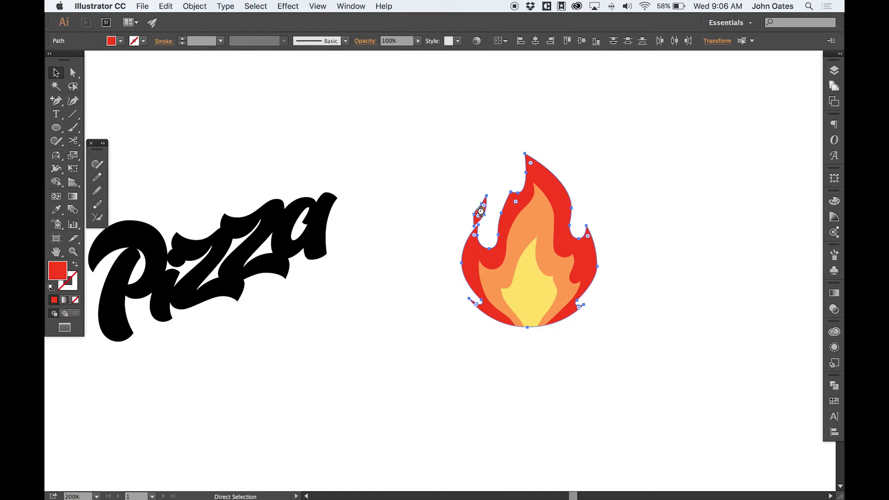
{"action": "key", "text": "super+Tab"}
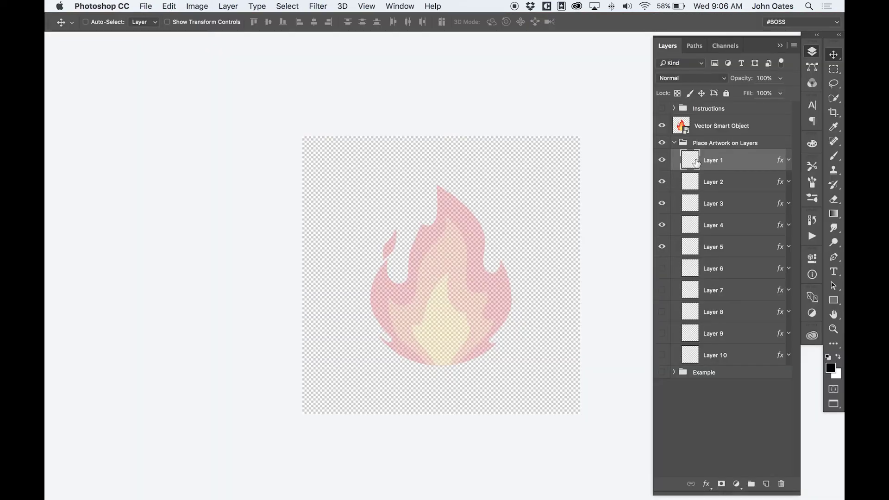
Turn Layer 1 into a black solid colour fill and paste the outer flame onto it as a path
{"action": "key", "text": "F2"}
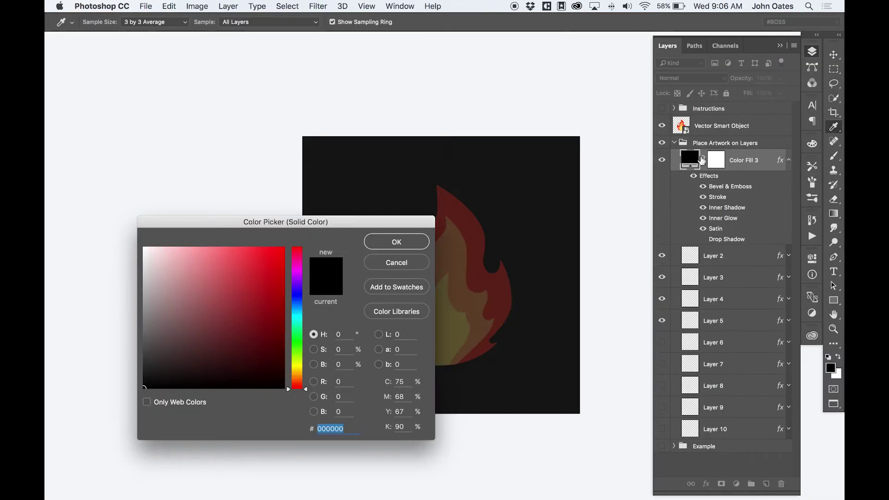
{"action": "key", "text": "Return"}
{"action": "key", "text": "v"}
{"action": "key", "text": "super+v"}
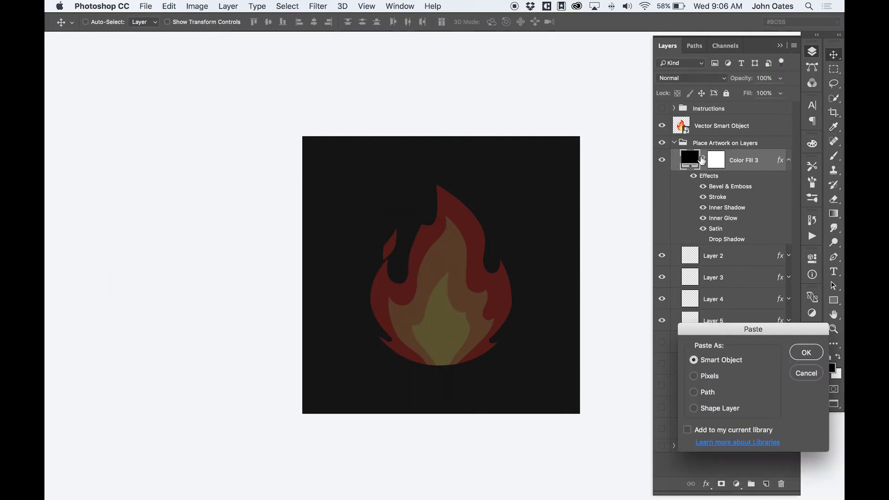
{"action": "left_click", "coordinate": [704, 391]}
{"action": "key", "text": "Return"}
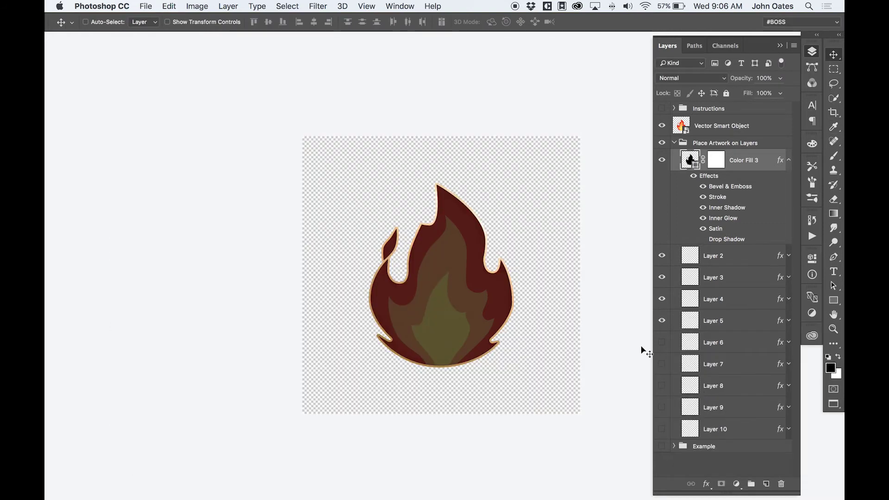
Examine the outer flame's layer effects, toggling the fill layer and the reference artwork off and on
{"action": "left_click", "coordinate": [789, 161]}
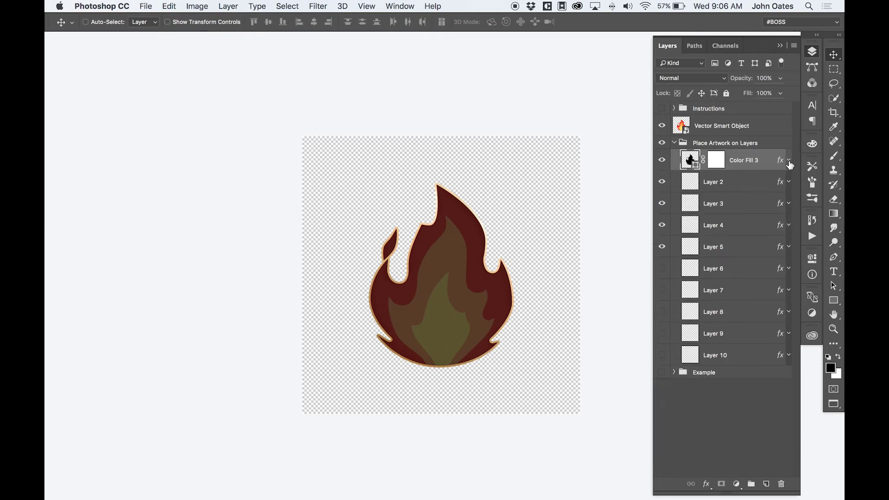
{"action": "left_click", "coordinate": [662, 162]}
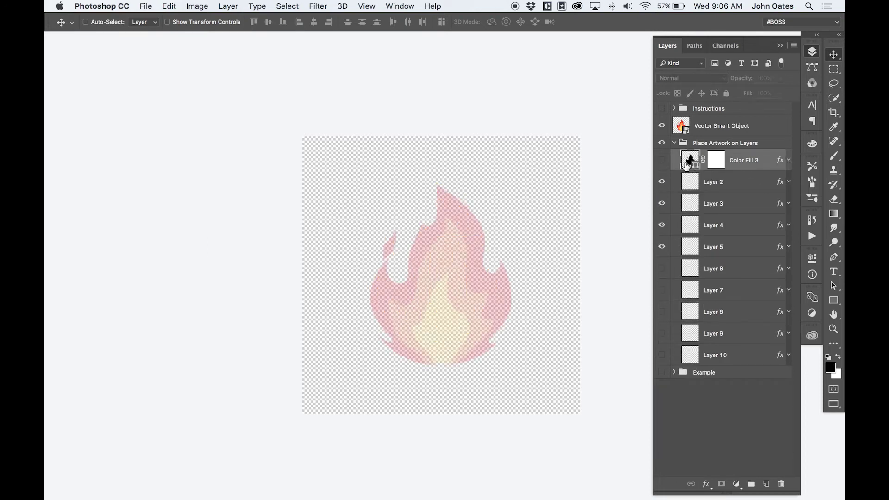
{"action": "left_click", "coordinate": [662, 163]}
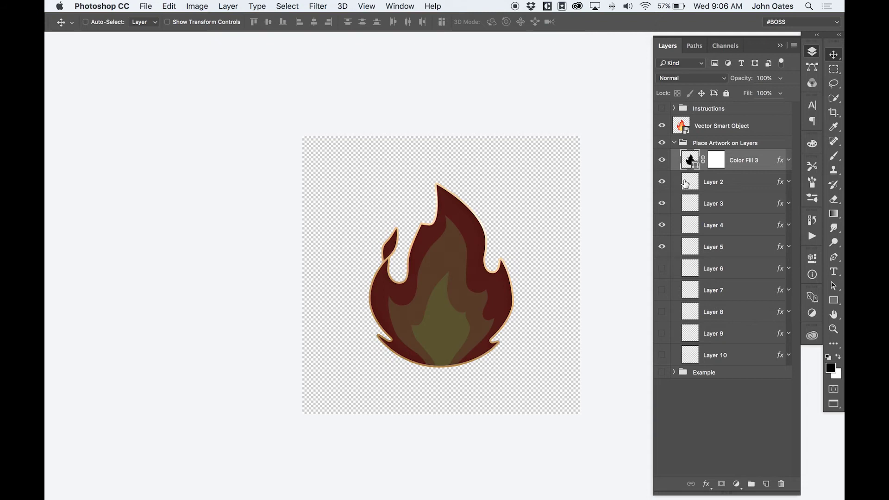
{"action": "left_click", "coordinate": [788, 161]}
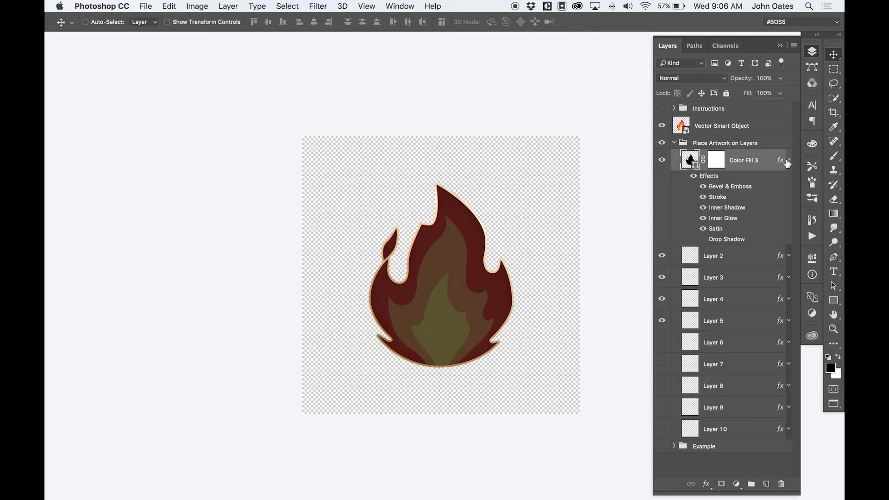
{"action": "left_click", "coordinate": [788, 161]}
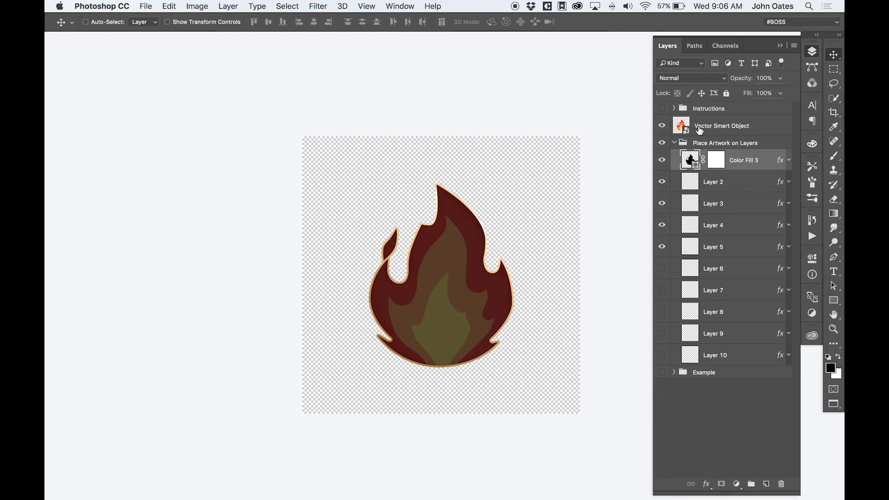
{"action": "left_click", "coordinate": [662, 127]}
{"action": "left_click", "coordinate": [663, 127]}
Copy the orange middle flame in Illustrator, and duplicate the outer flame's fill layer in Photoshop
{"action": "key", "text": "super+Tab"}
{"action": "left_click", "coordinate": [566, 224]}
{"action": "key", "text": "super+Tab"}
{"action": "key", "text": "super+j"}
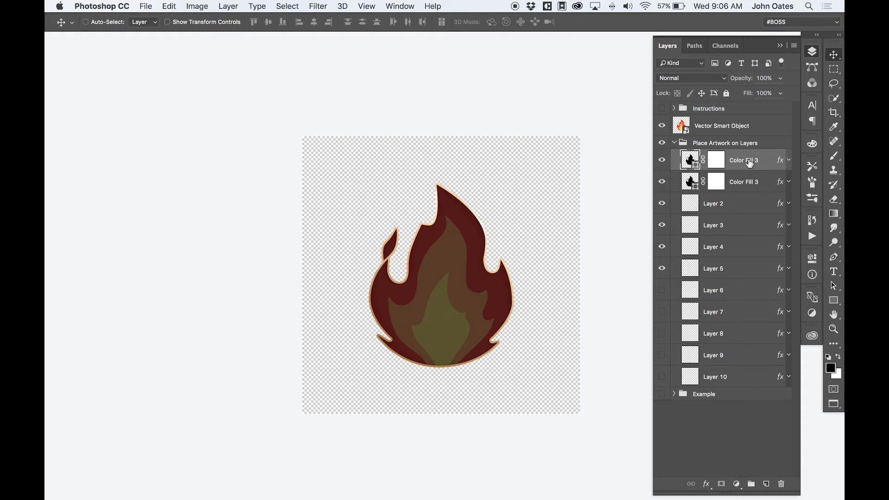
Paste the orange middle flame as a path on the duplicated fill layer and nudge it down to match the reference
{"action": "key", "text": "super+v"}
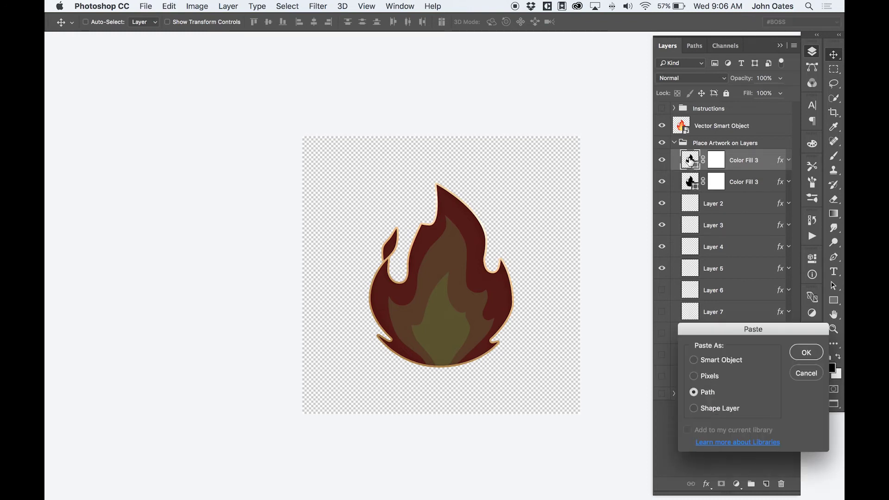
{"action": "key", "text": "Return"}
{"action": "key", "text": "shift+Down"}
{"action": "key", "text": "shift+Down"}
{"action": "key", "text": "shift+Down"}
{"action": "key", "text": "shift+Down"}
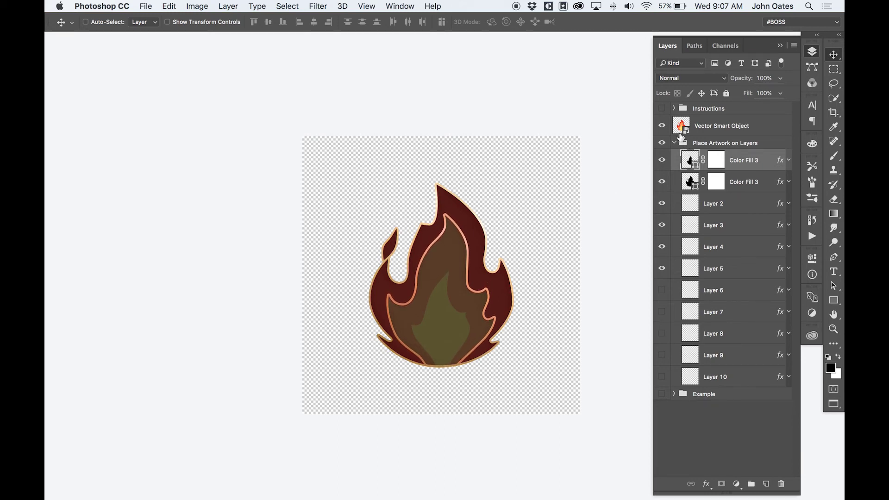
Copy the yellow inner flame in Illustrator, and duplicate the middle flame's fill layer in Photoshop
{"action": "key", "text": "super+Tab"}
{"action": "left_click", "coordinate": [529, 266]}
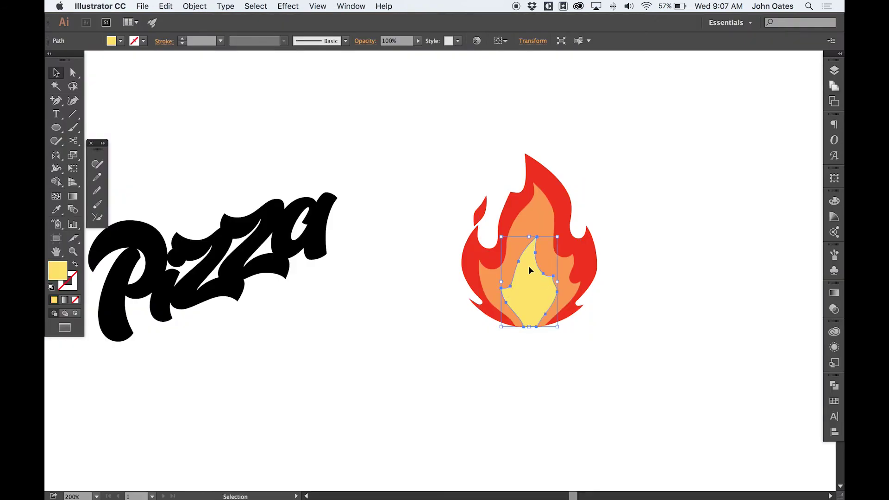
{"action": "key", "text": "super+Tab"}
{"action": "left_click_drag", "start_coordinate": [529, 266], "coordinate": [724, 184]}
Paste the yellow inner flame as a path on the newest fill layer and nudge it down onto the reference
{"action": "key", "text": "super+v"}
{"action": "key", "text": "Return"}
{"action": "key", "text": "shift+Down"}
{"action": "key", "text": "shift+Down"}
{"action": "key", "text": "shift+Down"}
{"action": "key", "text": "shift+Down"}
{"action": "key", "text": "shift+Down"}
{"action": "key", "text": "shift+Down"}
{"action": "key", "text": "shift+Down"}
{"action": "key", "text": "shift+Down"}
{"action": "key", "text": "shift+Down"}
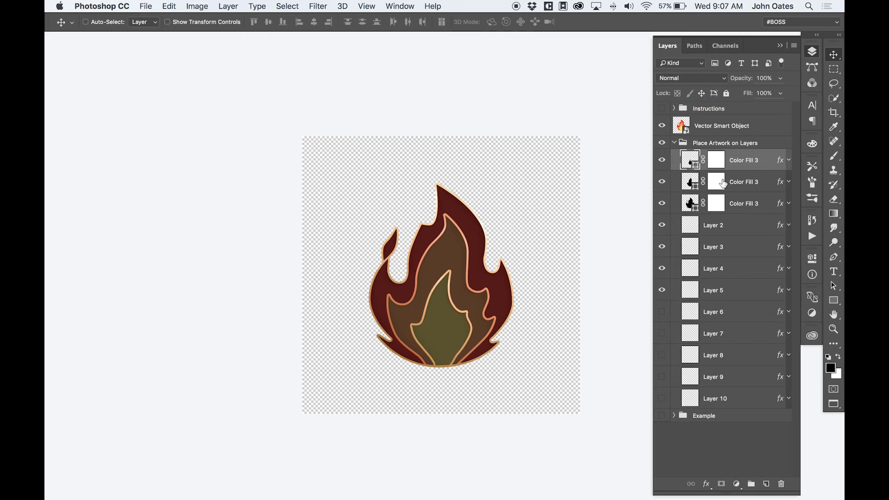
Restore the reference flame smart object to full opacity
{"action": "left_click", "coordinate": [662, 127]}
{"action": "left_click", "coordinate": [691, 126]}
{"action": "key", "text": "3"}
{"action": "key", "text": "0"}
Recolor the outer, middle and inner flame fills with the red, orange and yellow sampled from the reference artwork
{"action": "double_click", "coordinate": [690, 203]}
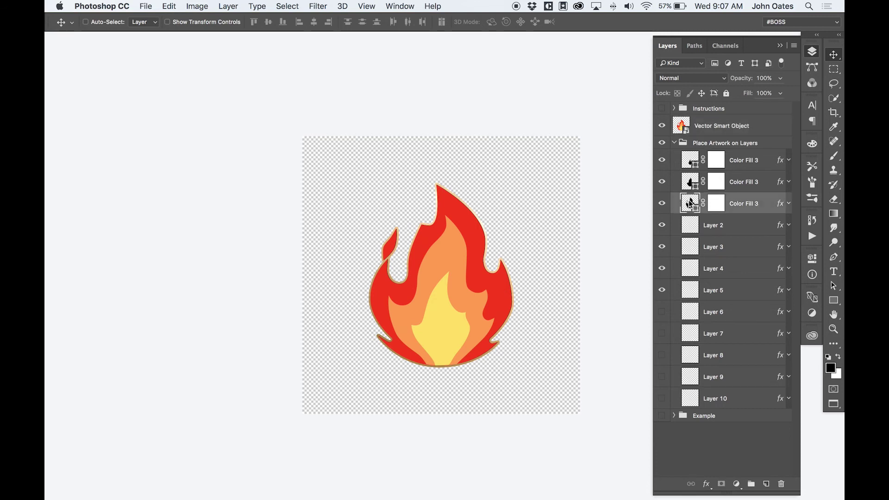
{"action": "left_click", "coordinate": [473, 236]}
{"action": "key", "text": "Return"}
{"action": "double_click", "coordinate": [690, 182]}
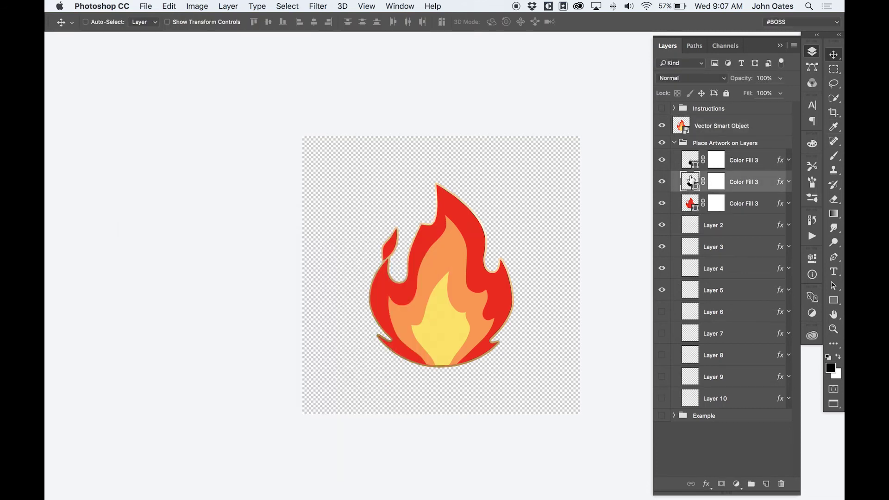
{"action": "left_click", "coordinate": [449, 253]}
{"action": "key", "text": "Return"}
{"action": "double_click", "coordinate": [690, 160]}
{"action": "left_click", "coordinate": [458, 317]}
{"action": "key", "text": "Return"}
{"action": "key", "text": "v"}
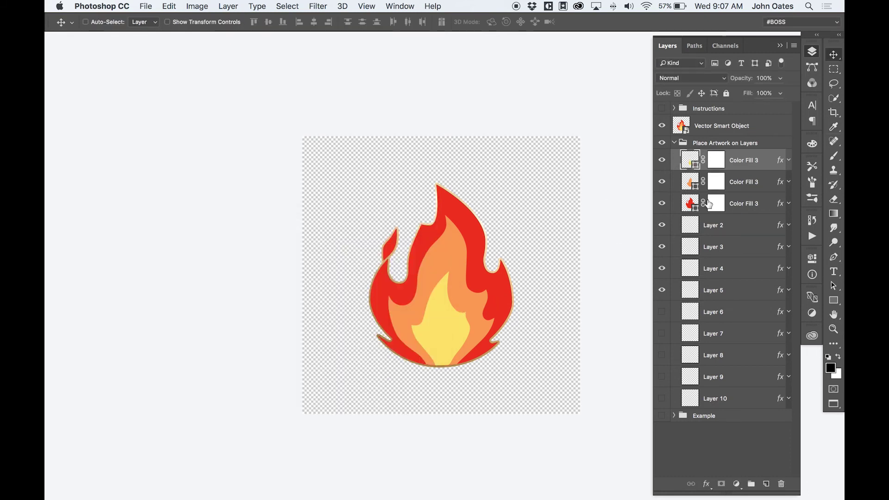
Hide the Vector Smart Object reference and collapse the Place Artwork on Layers group
{"action": "left_click", "coordinate": [662, 126]}
{"action": "key", "text": "super"}
{"action": "left_click", "coordinate": [675, 144]}
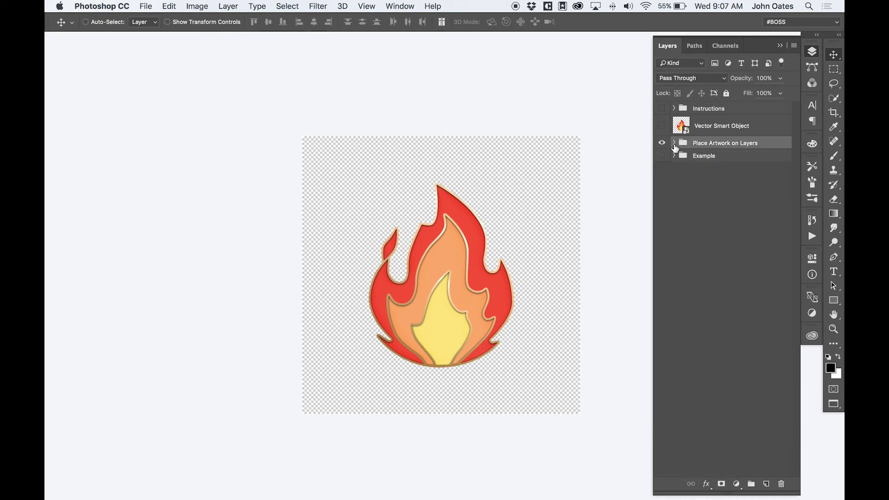
Scale the Place Artwork on Layers group down to about 77.6% around its center
{"action": "key", "text": "super+t"}
{"action": "left_click_drag", "start_coordinate": [511, 185], "coordinate": [497, 207]}
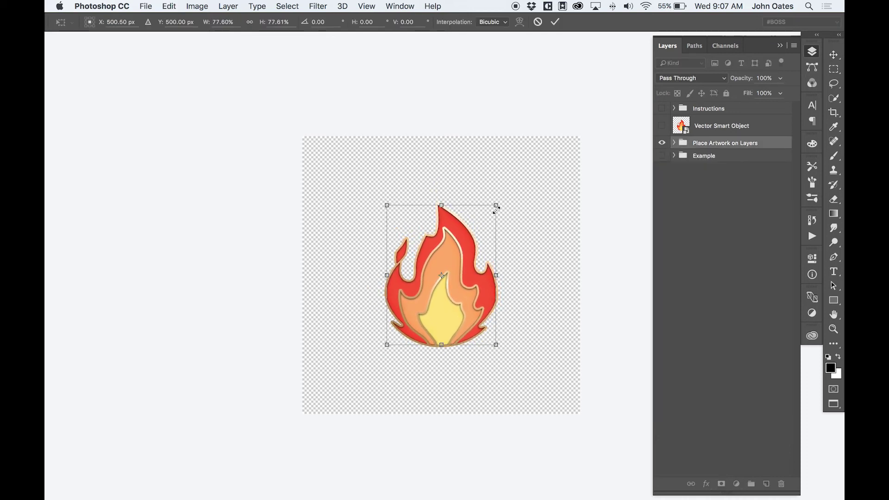
{"action": "key", "text": "Return"}
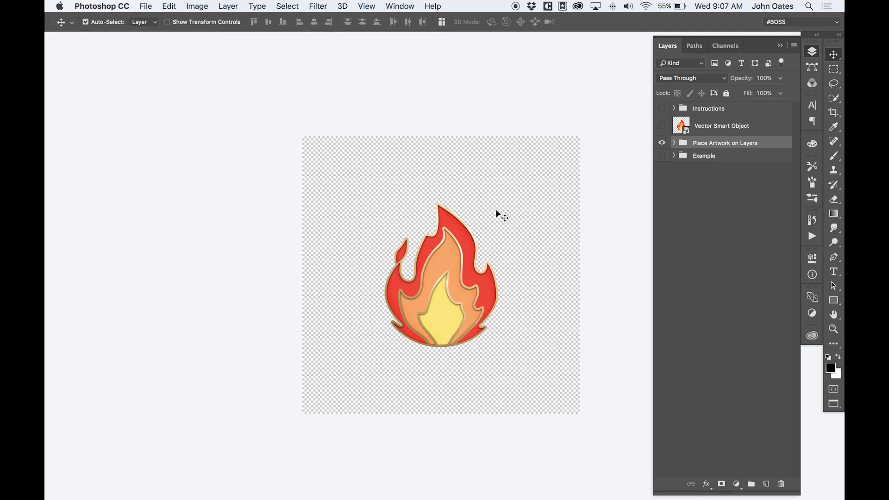
Save and close both nested artwork files to update the layered pin in the backpack mockup
{"action": "key", "text": "super+s"}
{"action": "key", "text": "super+w"}
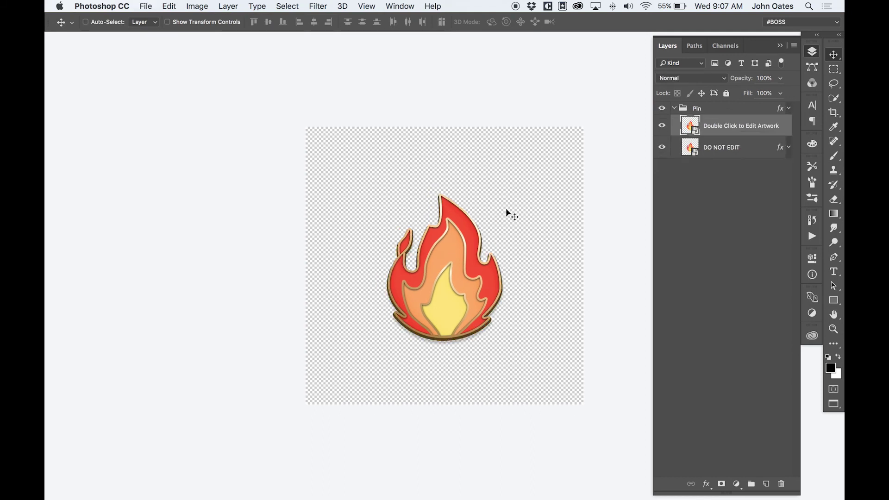
{"action": "key", "text": "super+w"}
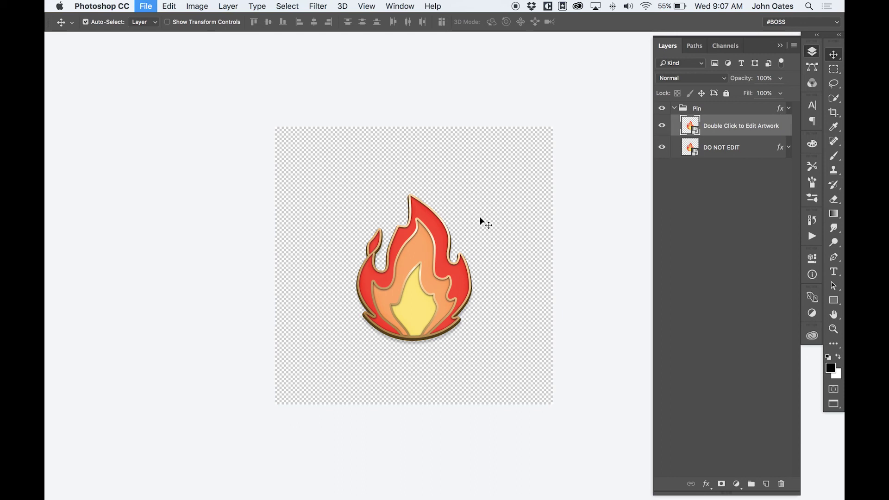
{"action": "left_click", "coordinate": [532, 181]}
{"action": "key", "text": "super+s"}
{"action": "key", "text": "super+w"}
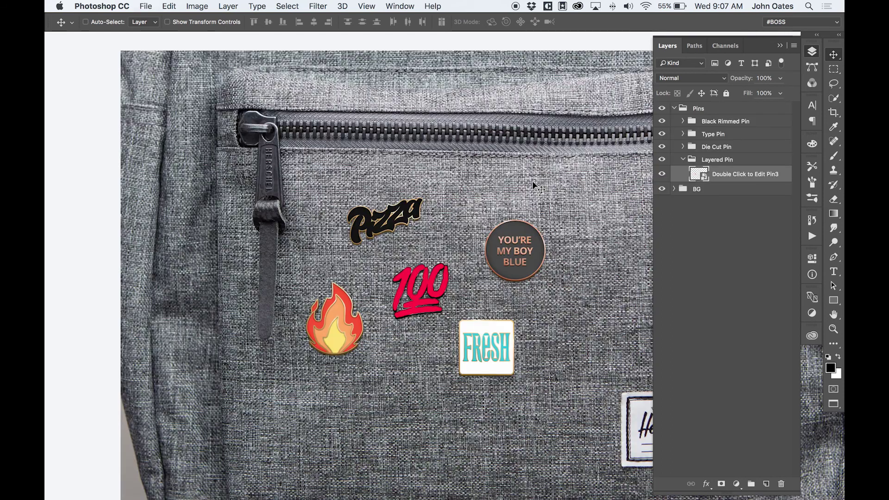
Move the flame pin to the right of the YOU'RE MY BOY BLUE pin, near the pocket's upper area
{"action": "key", "text": "super+0"}
{"action": "left_click_drag", "start_coordinate": [315, 268], "coordinate": [521, 227]}
{"action": "key", "text": "super+1"}
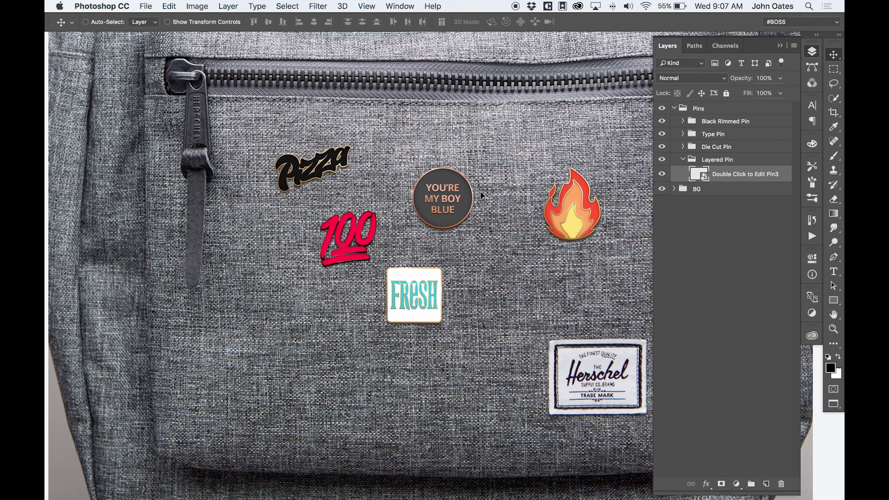
{"action": "left_click_drag", "start_coordinate": [573, 191], "coordinate": [551, 155]}
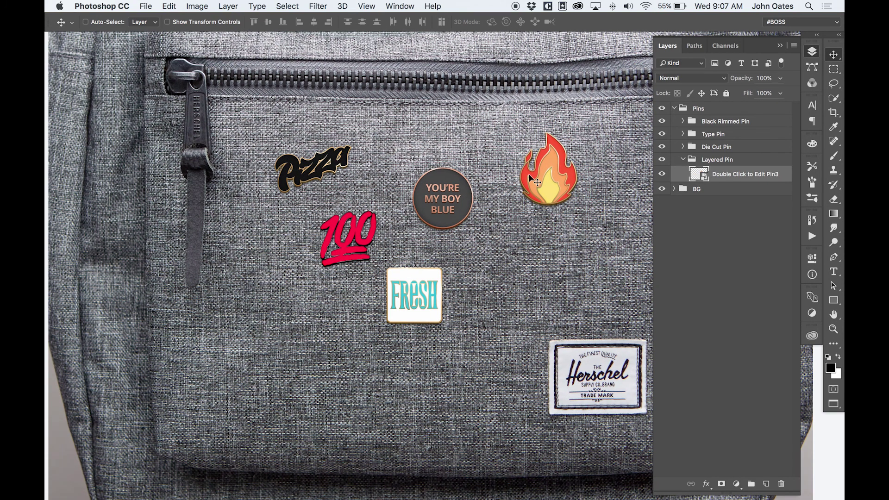
Hide the Black Rimmed Pin and Type Pin groups and move the Pizza pin just left of the flame pin
{"action": "left_click", "coordinate": [662, 121]}
{"action": "left_click", "coordinate": [661, 135]}
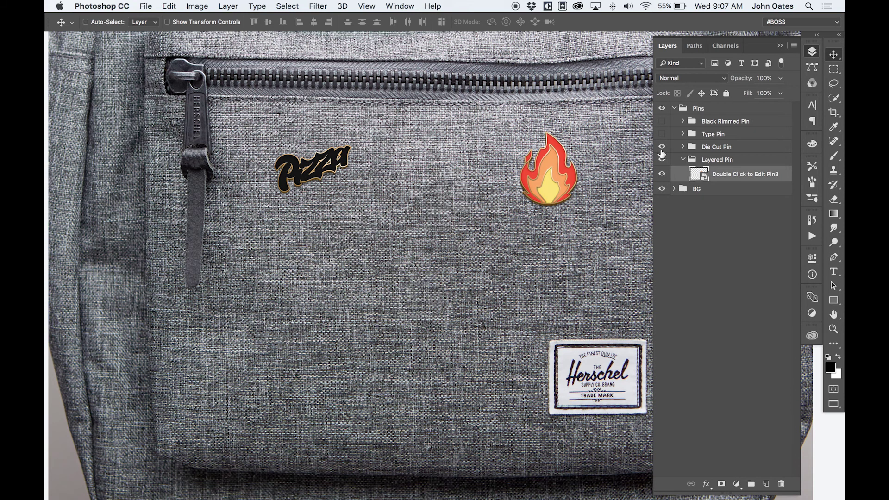
{"action": "left_click", "coordinate": [315, 176], "text": "super"}
{"action": "left_click_drag", "start_coordinate": [316, 176], "coordinate": [467, 174]}
{"action": "key", "text": "super+minus"}
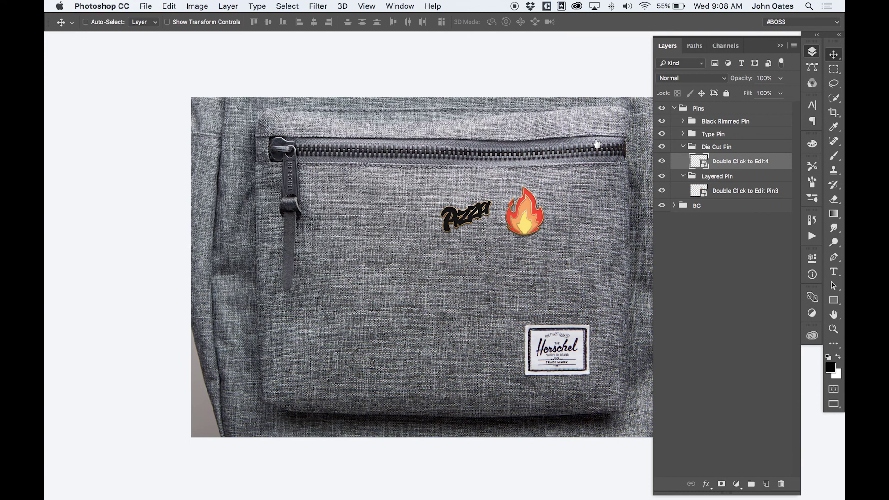
Collapse the Die Cut Pin and Layered Pin groups, leaving only those two pin groups visible
{"action": "left_click_drag", "start_coordinate": [662, 121], "coordinate": [661, 134]}
{"action": "left_click", "coordinate": [662, 146]}
{"action": "left_click", "coordinate": [662, 147]}
{"action": "left_click", "coordinate": [683, 146]}
{"action": "left_click", "coordinate": [684, 160]}
{"action": "left_click", "coordinate": [662, 160]}
{"action": "left_click", "coordinate": [662, 159]}
{"action": "left_click", "coordinate": [663, 134]}
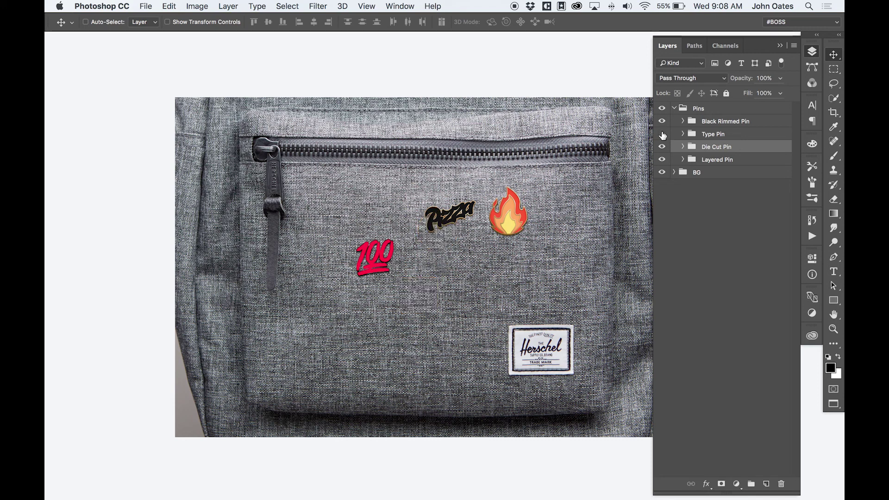
{"action": "left_click", "coordinate": [663, 121]}
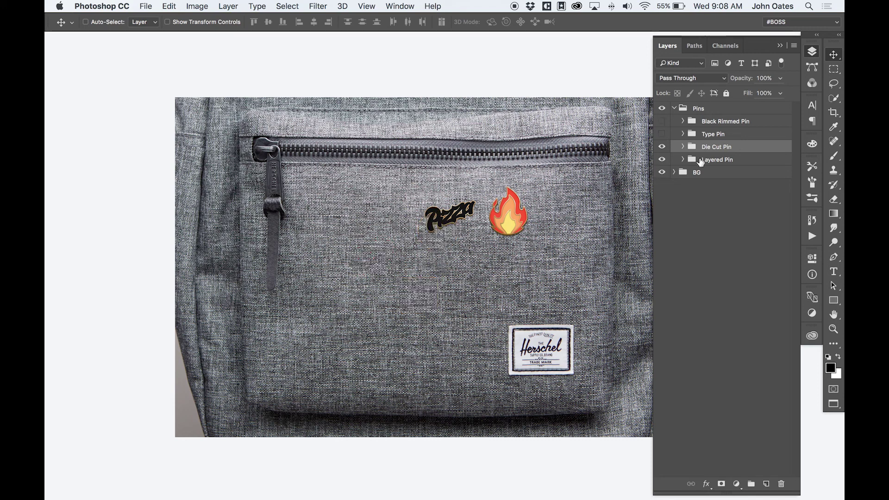
Move the Pizza and flame pins together down and left toward the pocket's center, and collapse the layer list
{"action": "left_click", "coordinate": [701, 161], "text": "shift"}
{"action": "left_click_drag", "start_coordinate": [553, 206], "coordinate": [521, 225]}
{"action": "scroll", "coordinate": [520, 232], "scroll_direction": "up", "scroll_amount": 3}
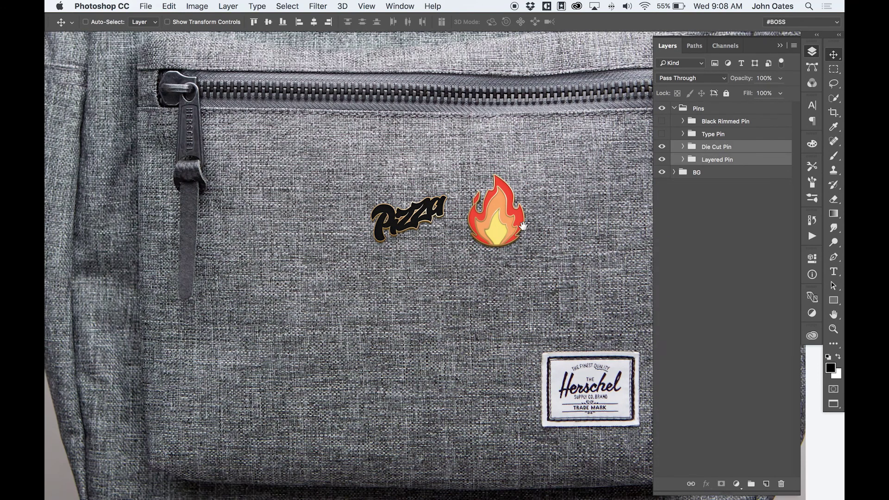
{"action": "left_click", "coordinate": [781, 48]}
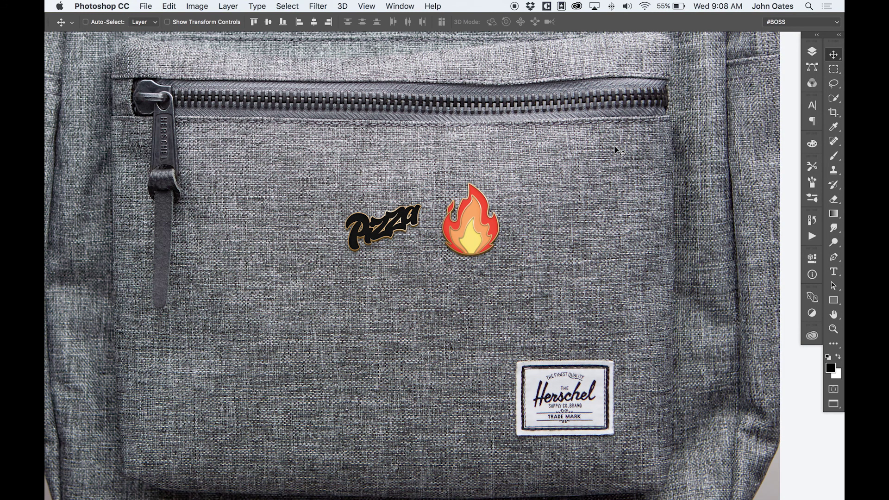
{"action": "scroll", "coordinate": [617, 150], "scroll_direction": "left", "scroll_amount": 2}
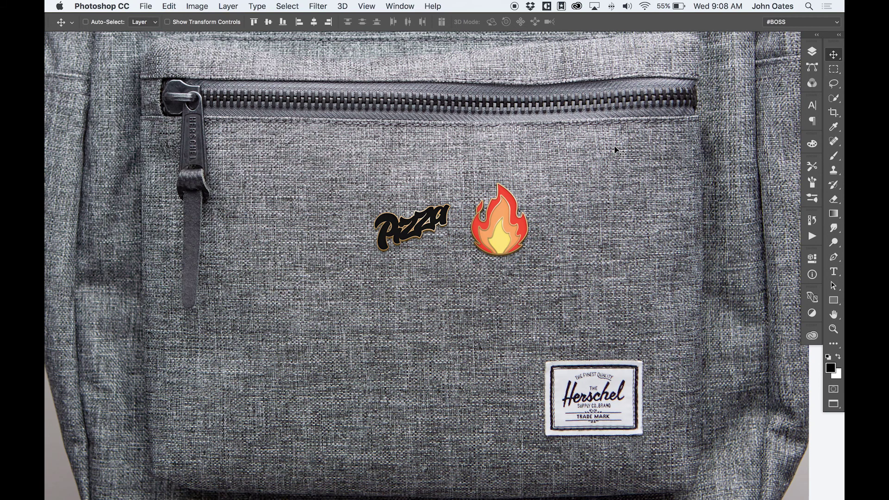